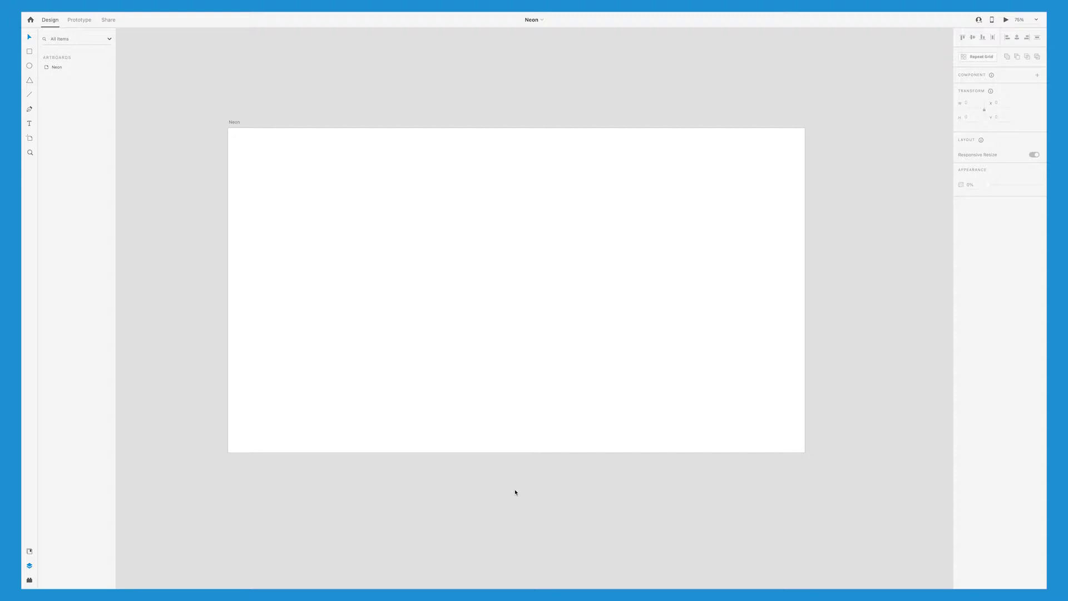
Step: Change the Neon artboard's fill to a solid, very dark navy blue
click(234, 123)
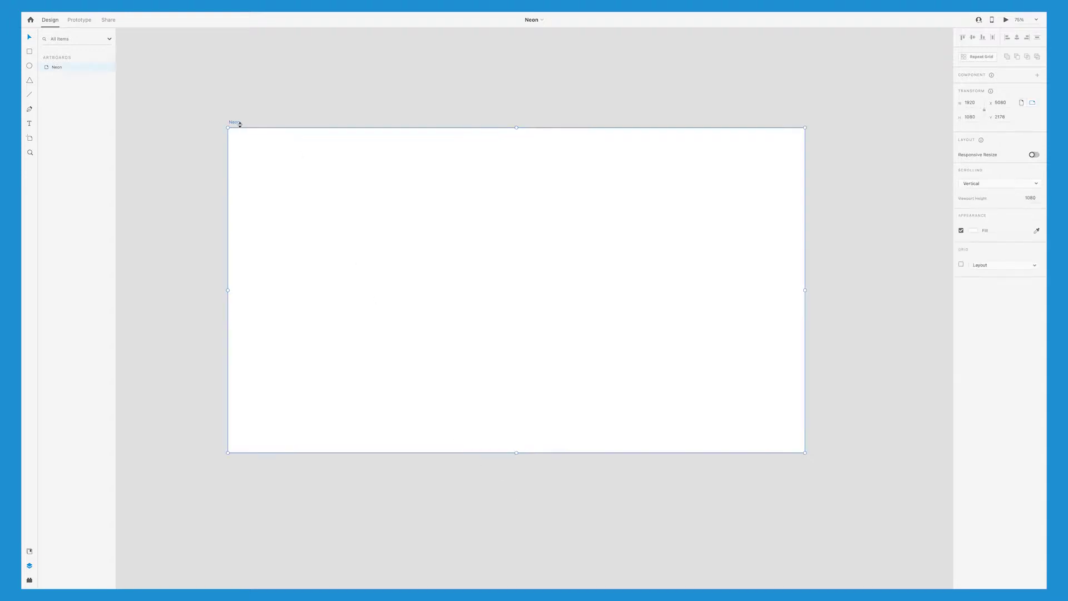
click(976, 231)
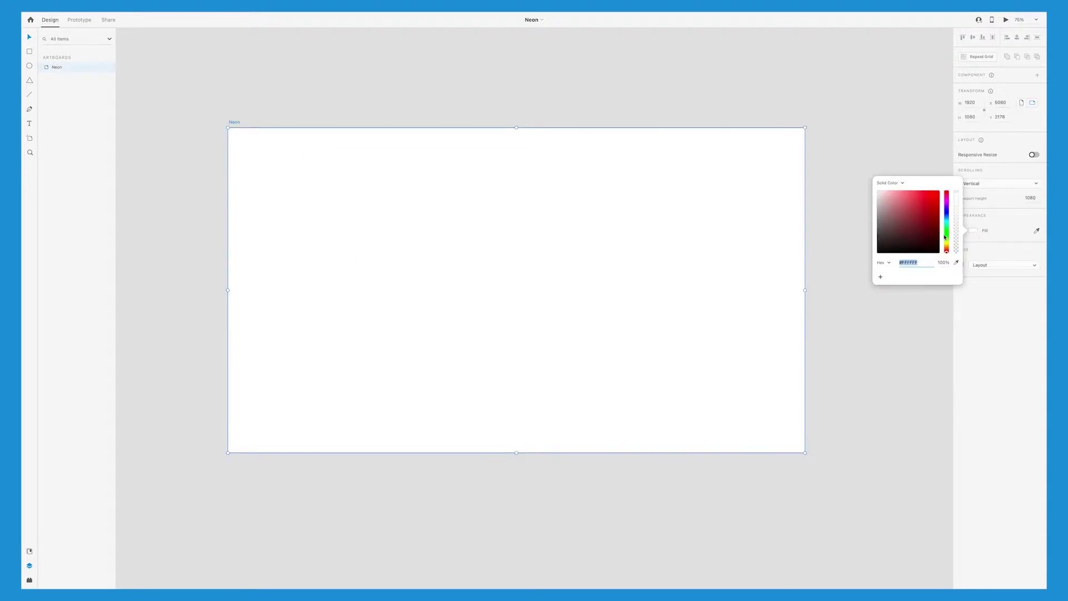
mouse_move(946, 251)
mouse_down()
mouse_move(948, 218)
mouse_move(929, 259)
mouse_move(930, 245)
mouse_up()
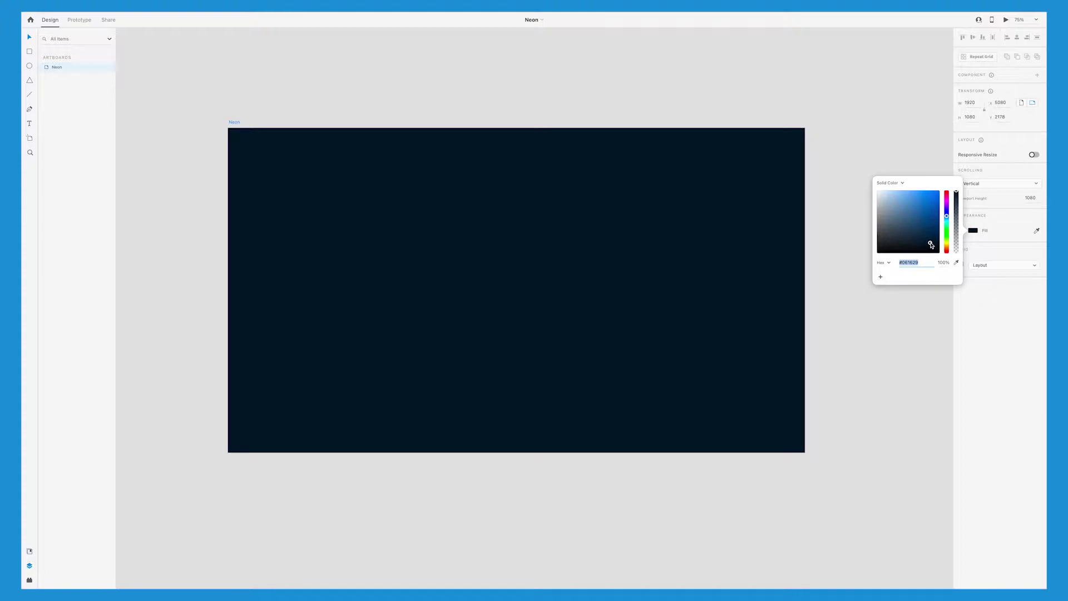
click(839, 332)
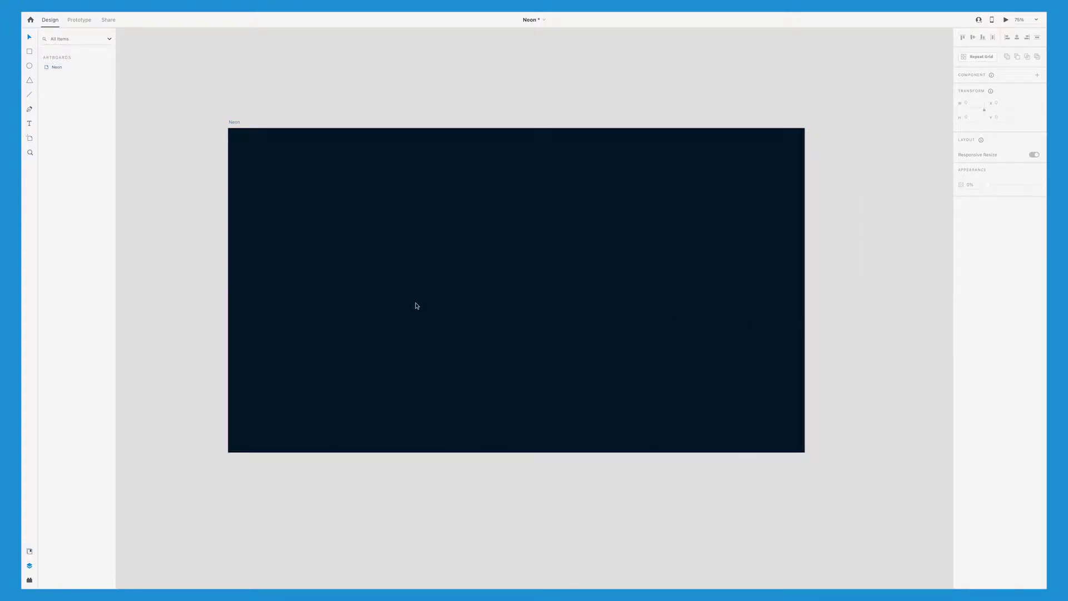
Step: Add the text "Skyline Diner" and centre it horizontally and vertically on the artboard
key(t)
click(423, 282)
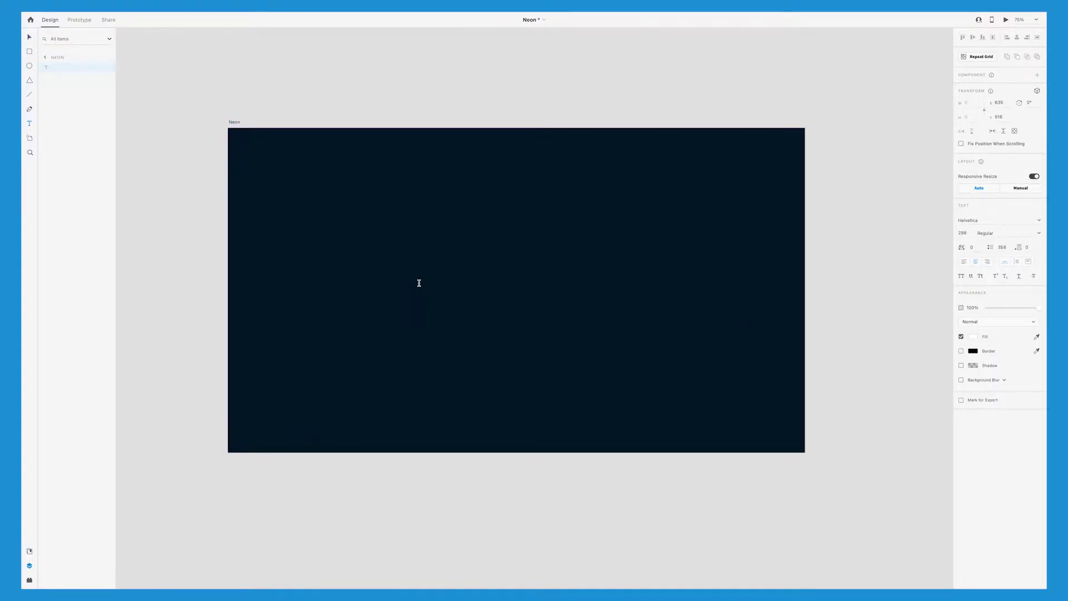
text(Skyline Diner)
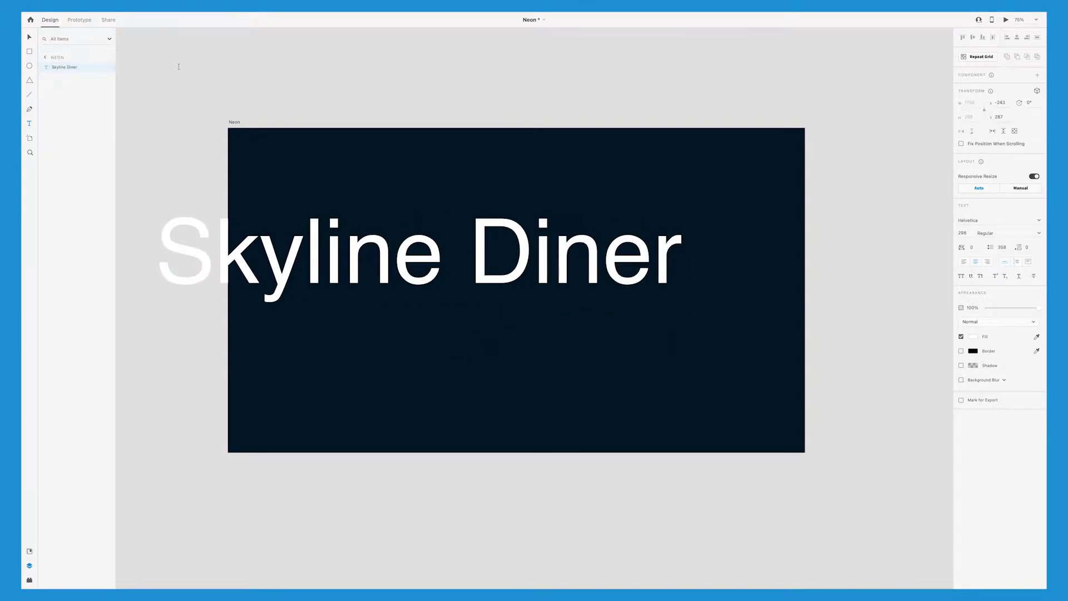
key(Escape)
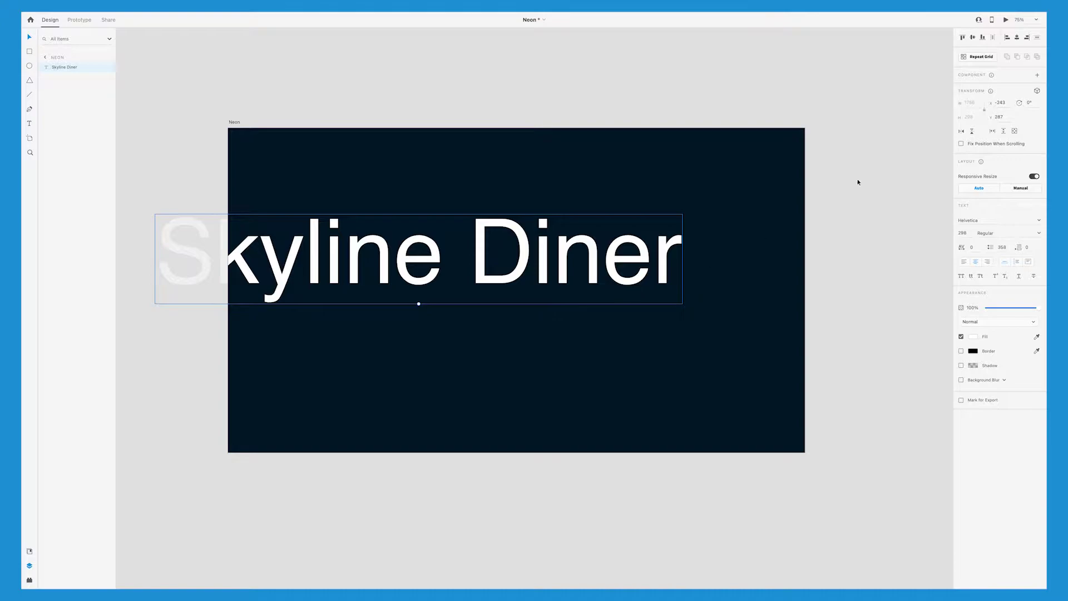
click(1016, 38)
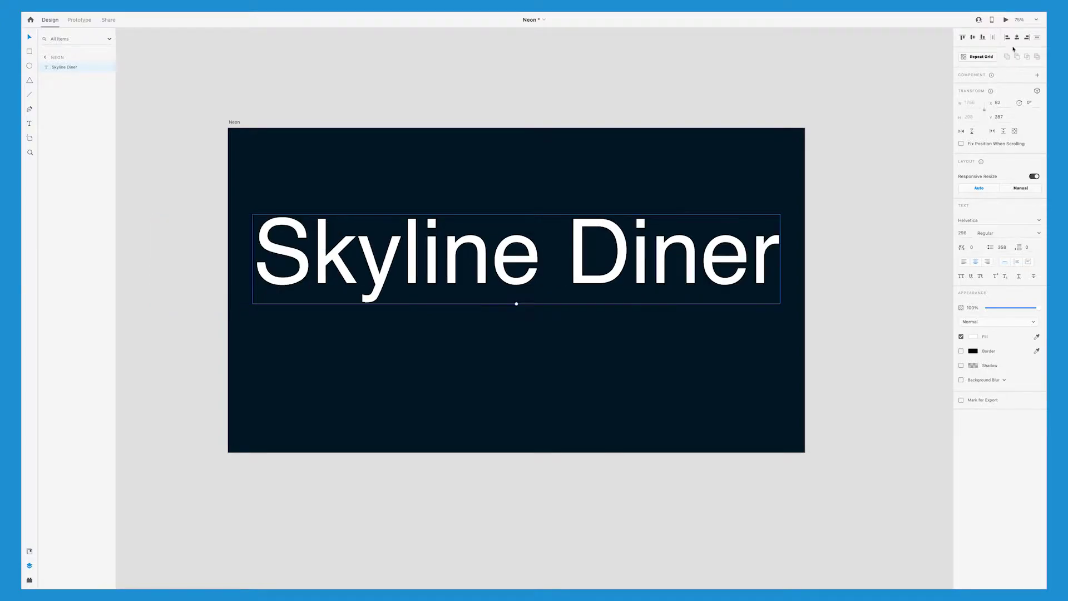
click(972, 37)
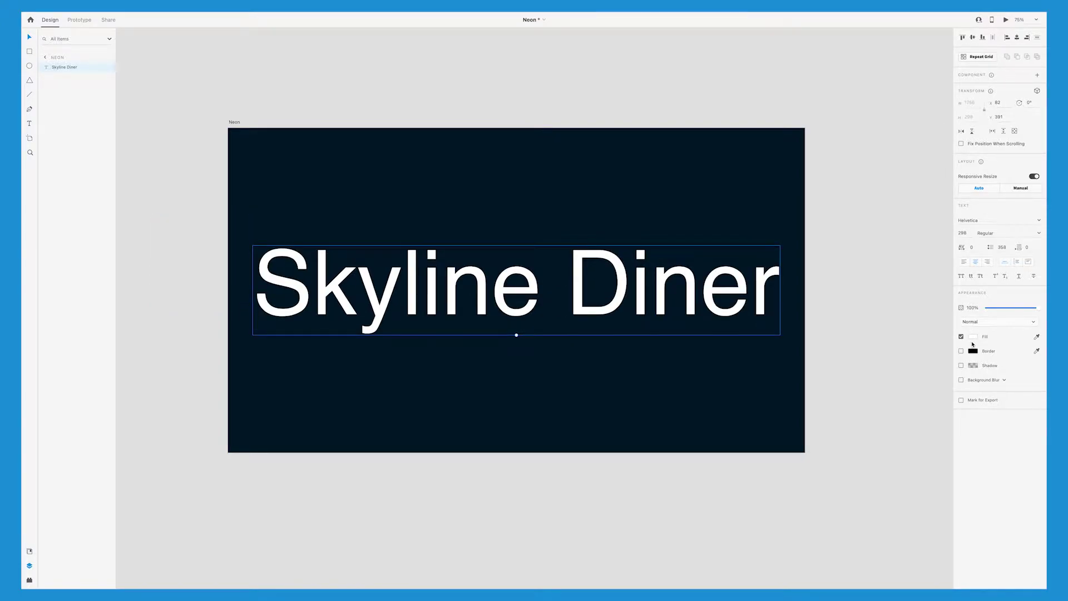
Step: Change the font of the "Skyline Diner" text to Pauline
click(982, 222)
text(Pauline)
key(Return)
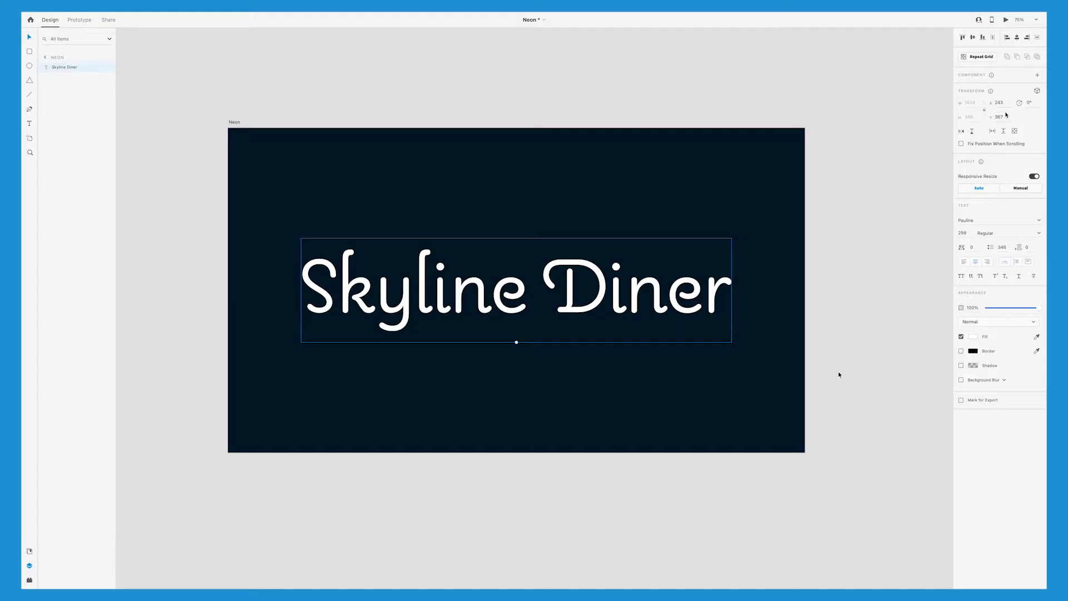
Step: Add a border to the "Skyline Diner" text in bright blue #00BAFF
click(962, 352)
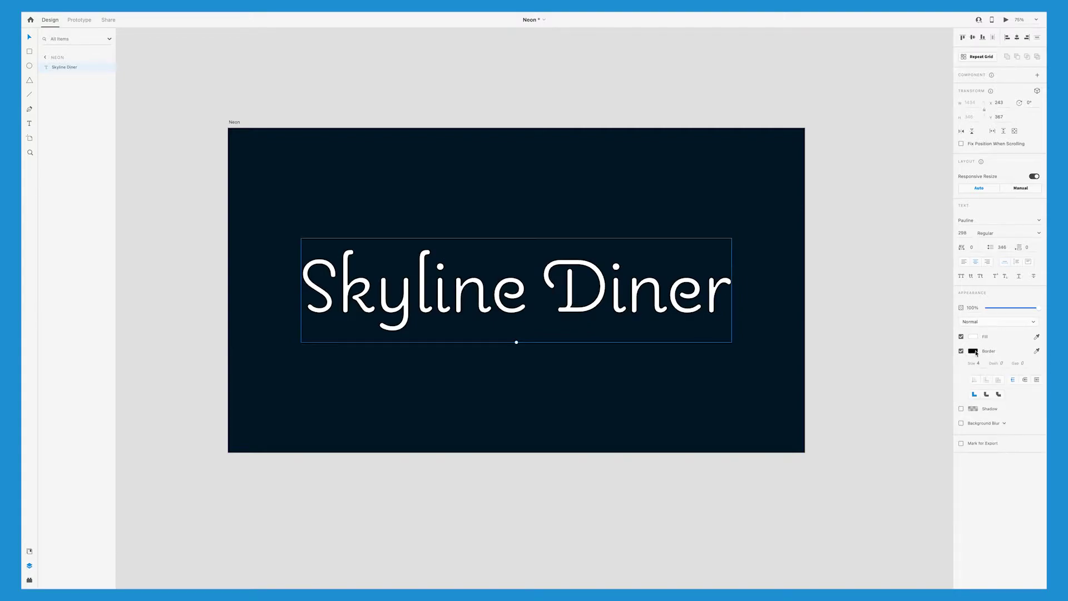
click(975, 352)
click(947, 337)
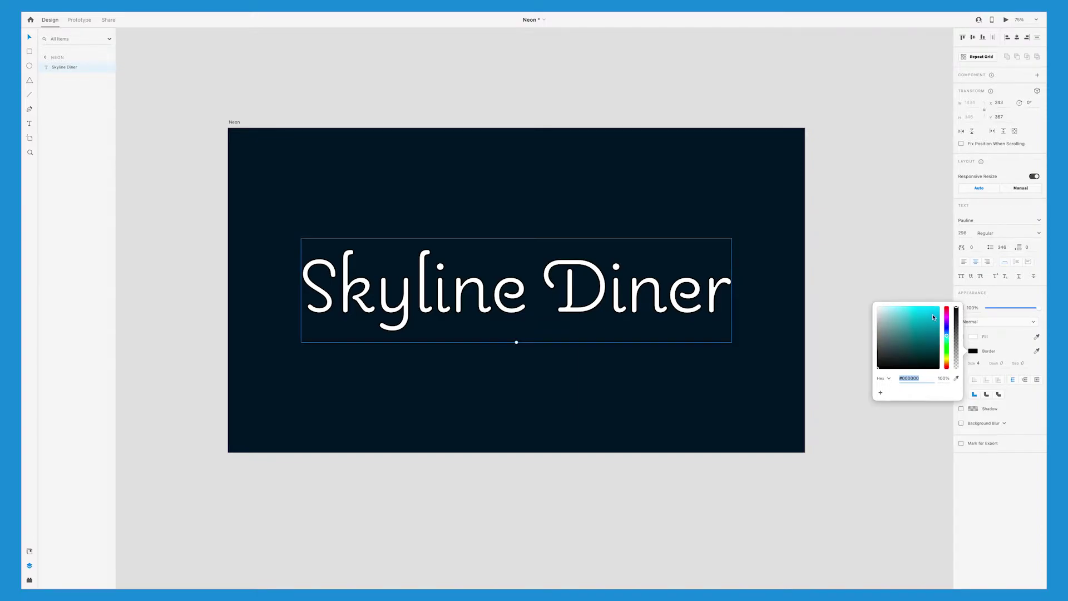
drag(932, 315, 933, 305)
click(947, 332)
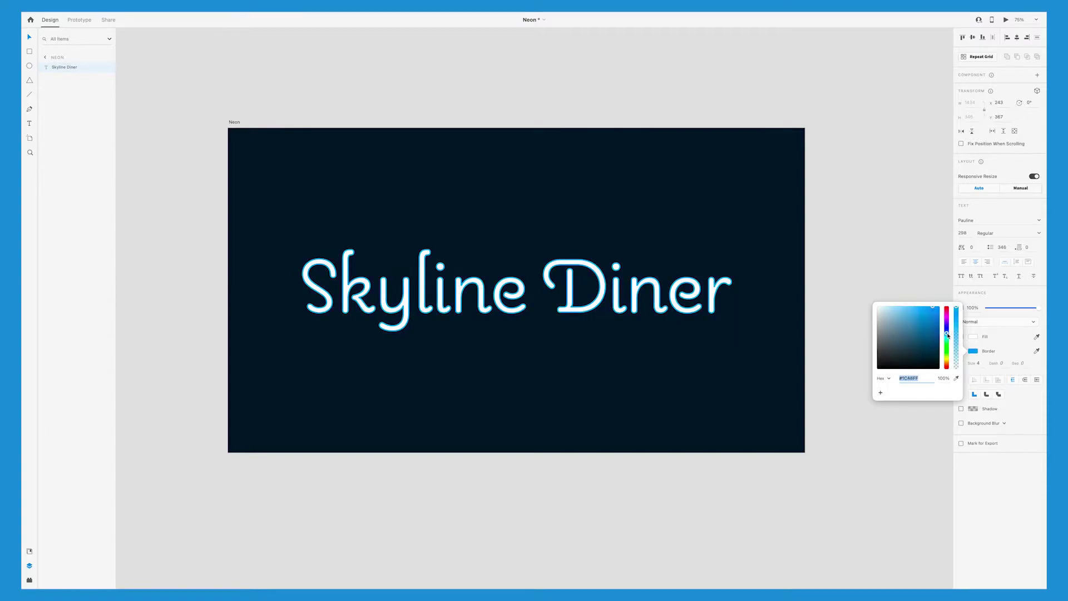
drag(948, 335, 948, 336)
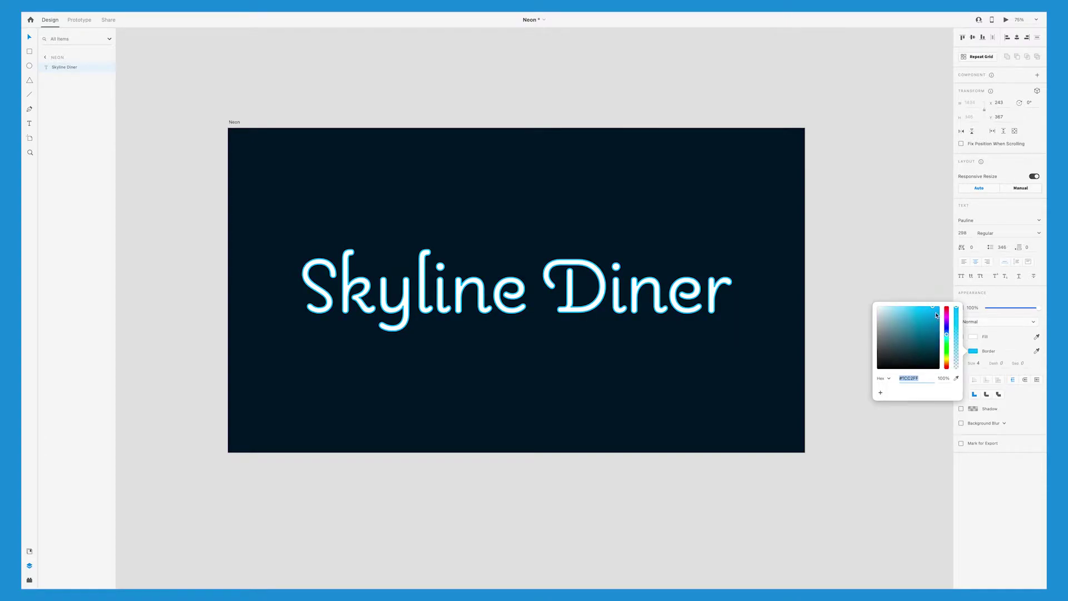
drag(936, 309, 948, 306)
click(921, 379)
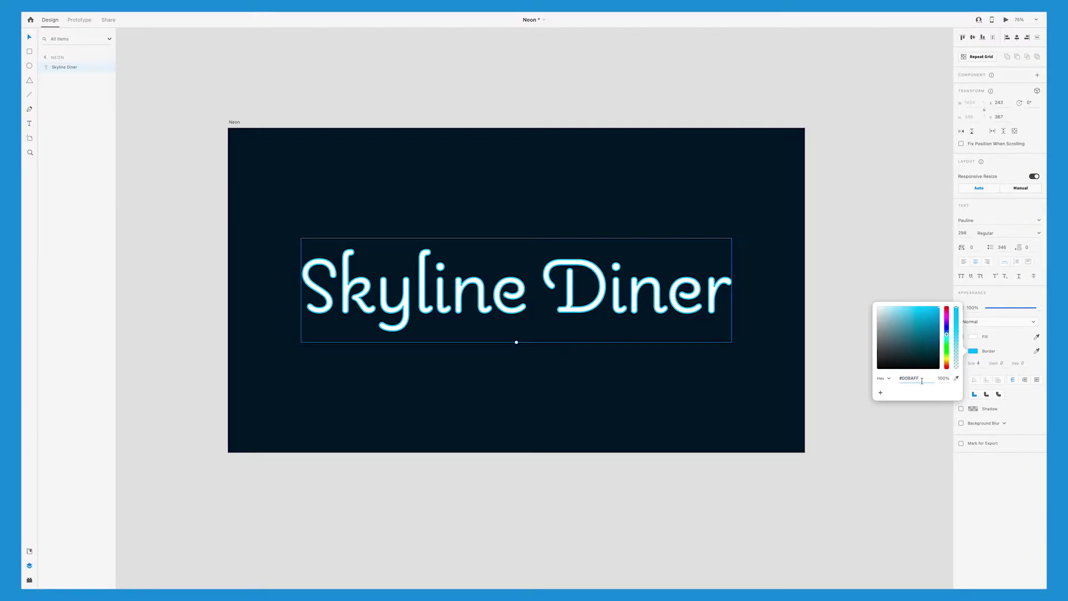
double_click(922, 381)
Step: Try several border sizes on the "Skyline Diner" text and settle on 3
click(977, 362)
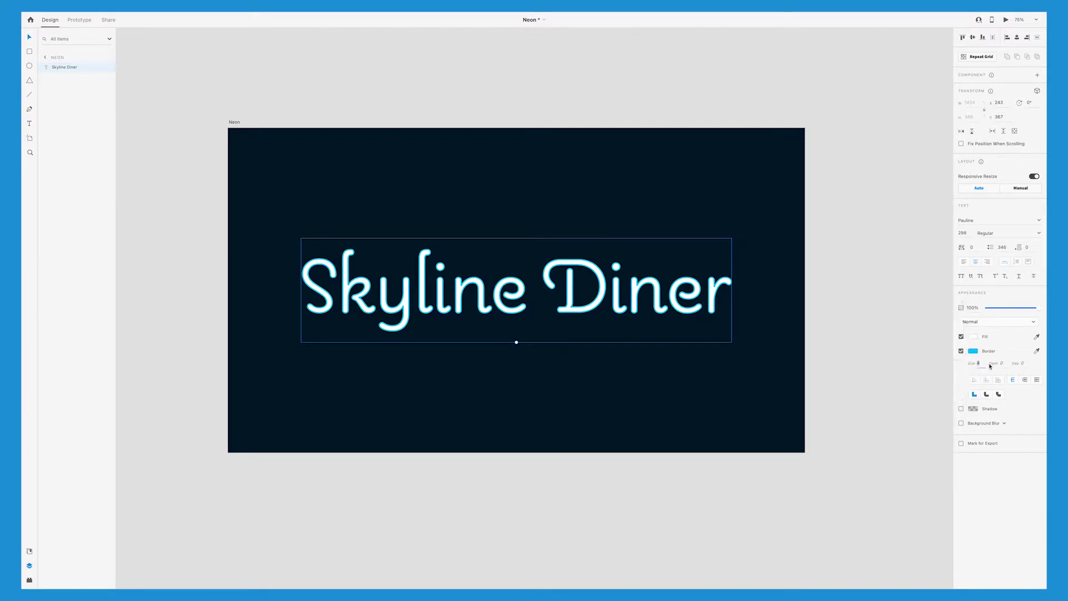
text(7)
key(Return)
text(4)
key(Return)
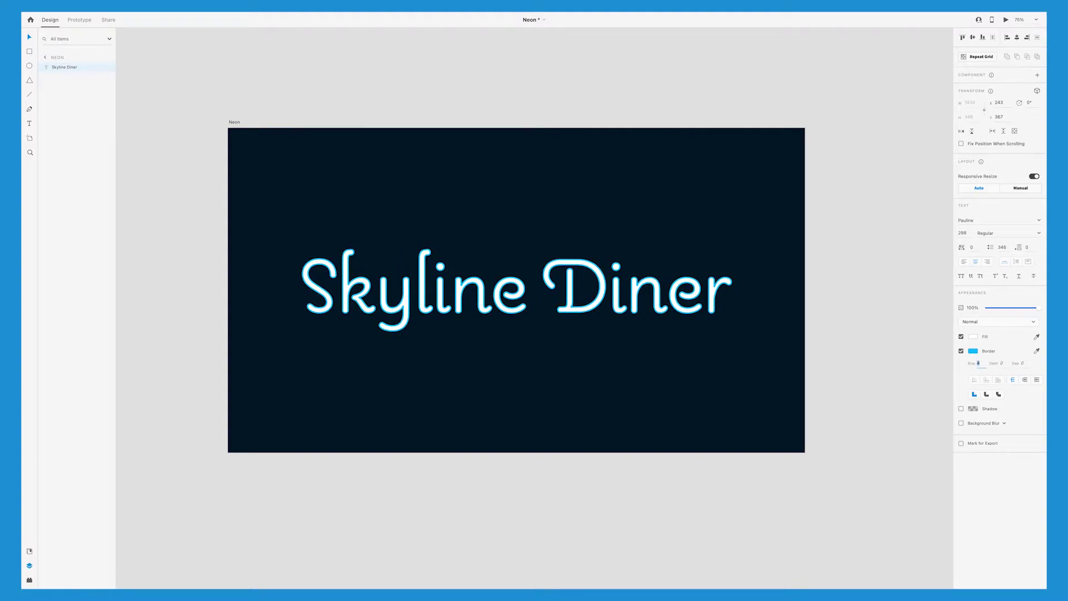
text(5)
key(Return)
text(4)
key(Return)
text(3)
key(Return)
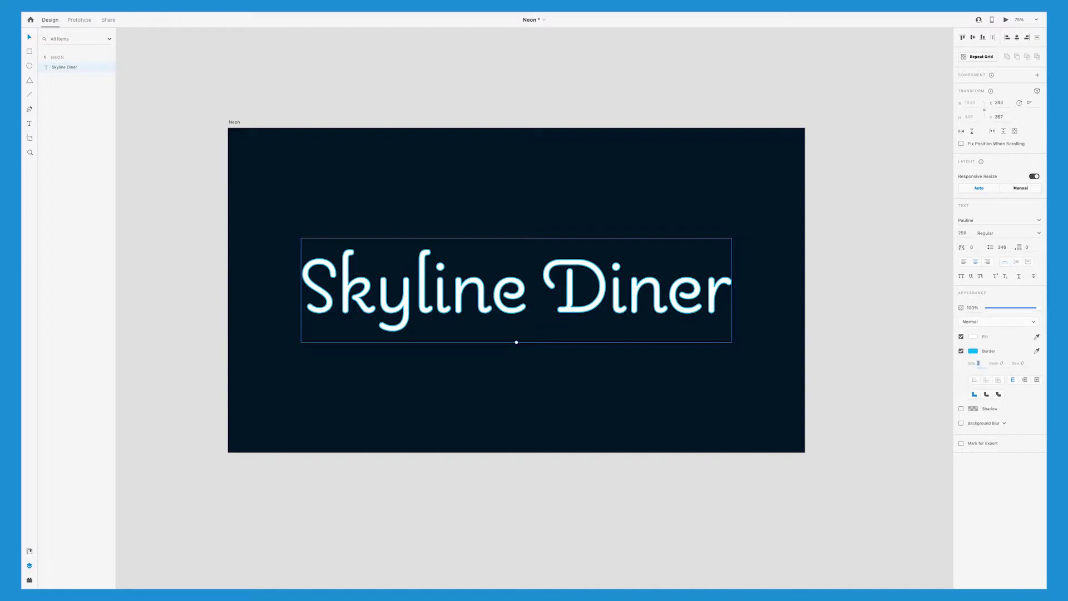
Step: Enable a shadow on the text, using the border's colour #00BAFF at 100% opacity
click(961, 408)
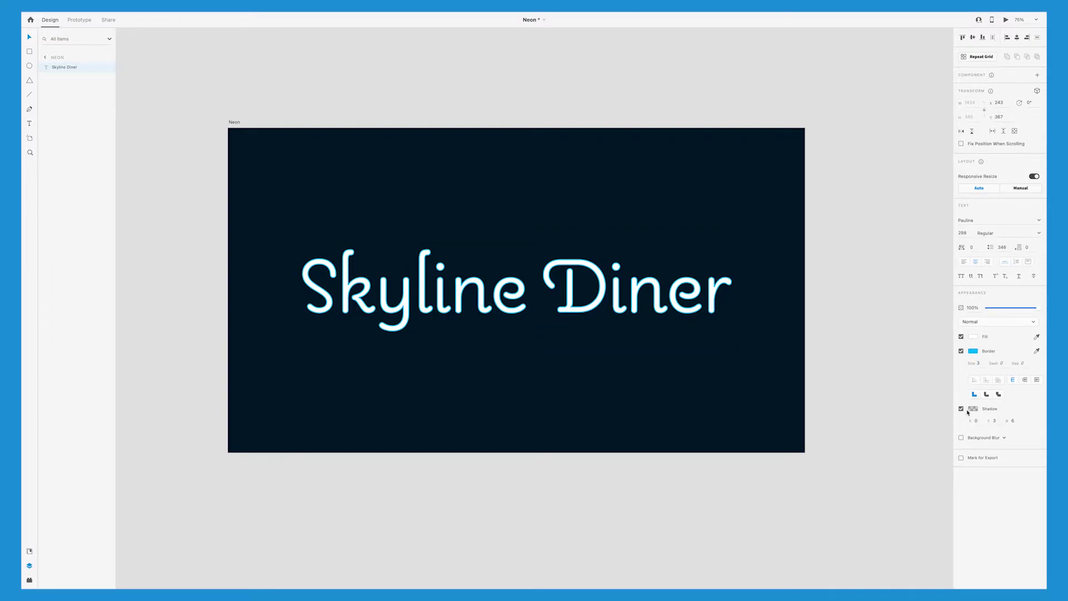
click(972, 410)
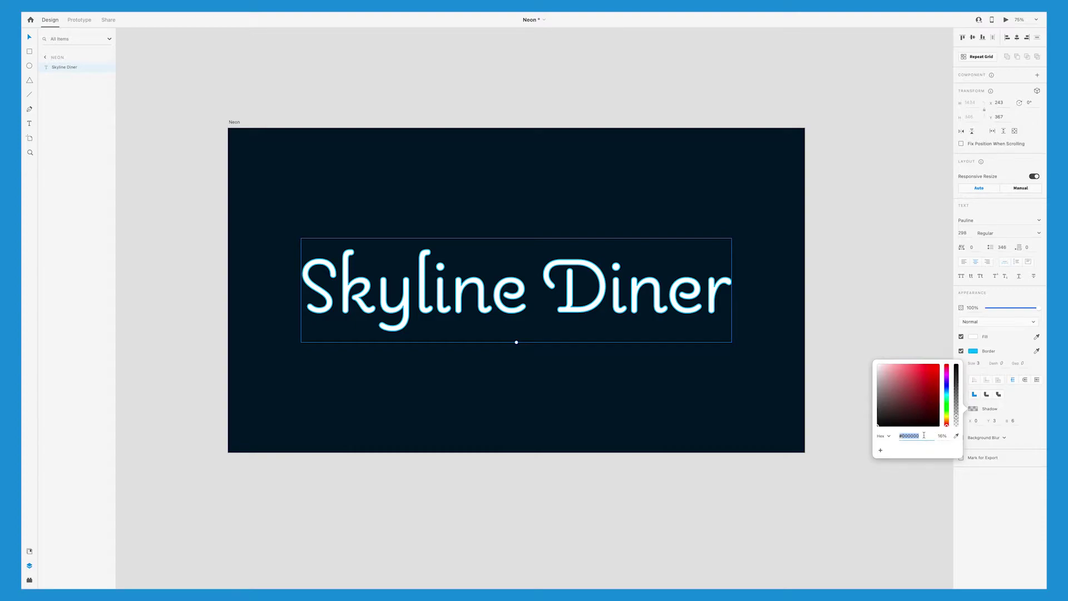
click(975, 351)
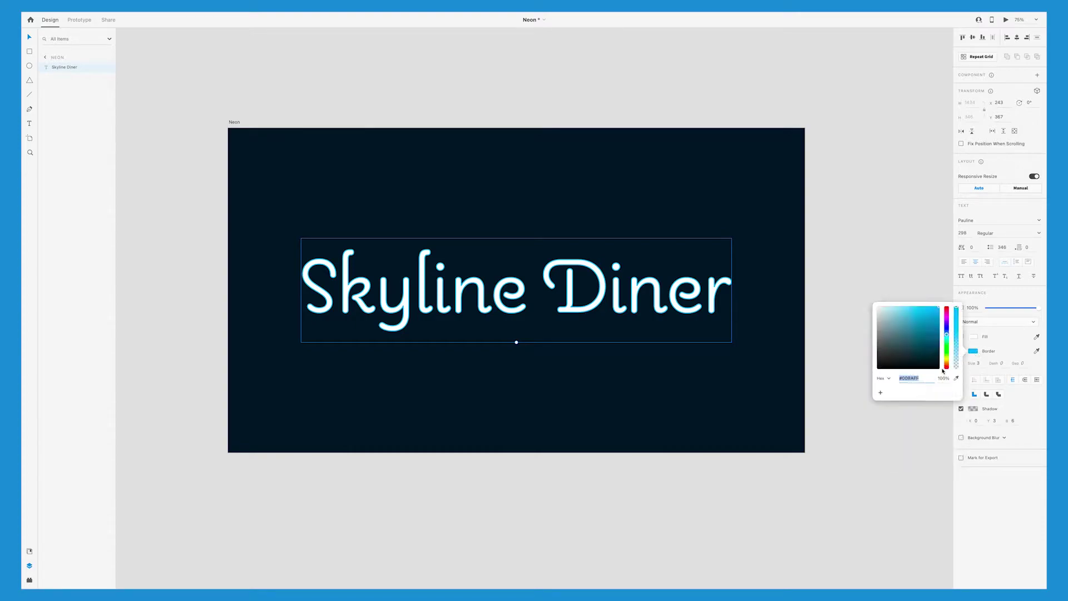
double_click(919, 380)
key(ctrl+c)
click(972, 409)
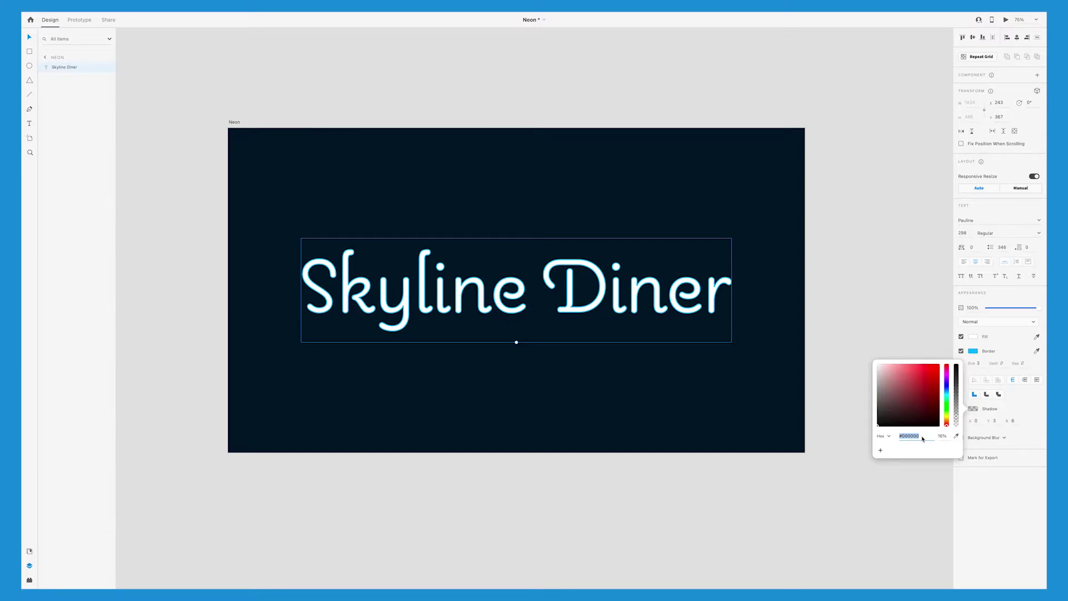
key(ctrl+v)
key(Tab)
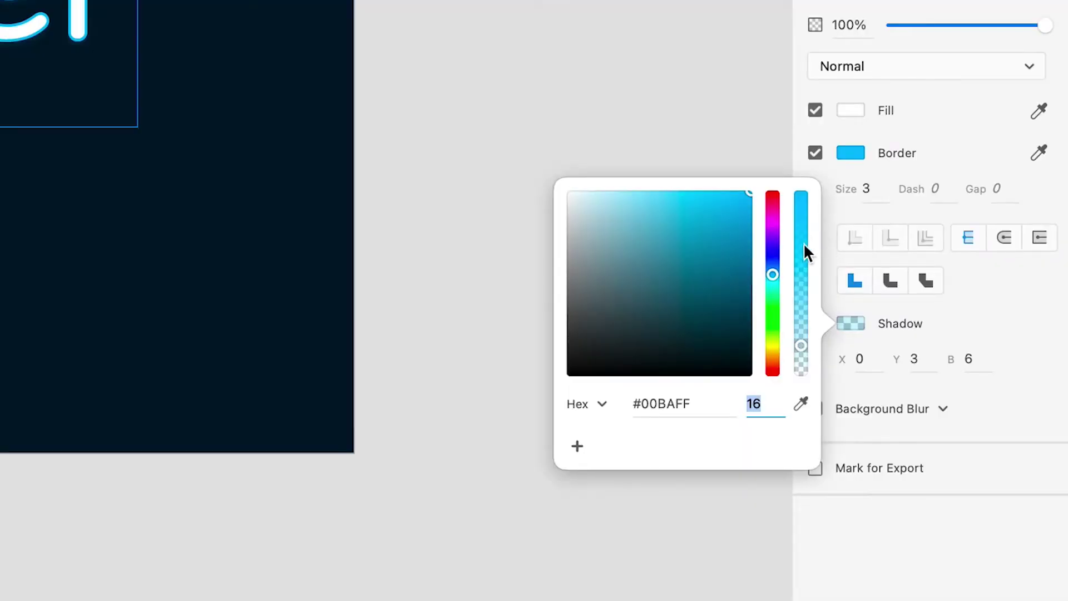
drag(956, 381, 956, 358)
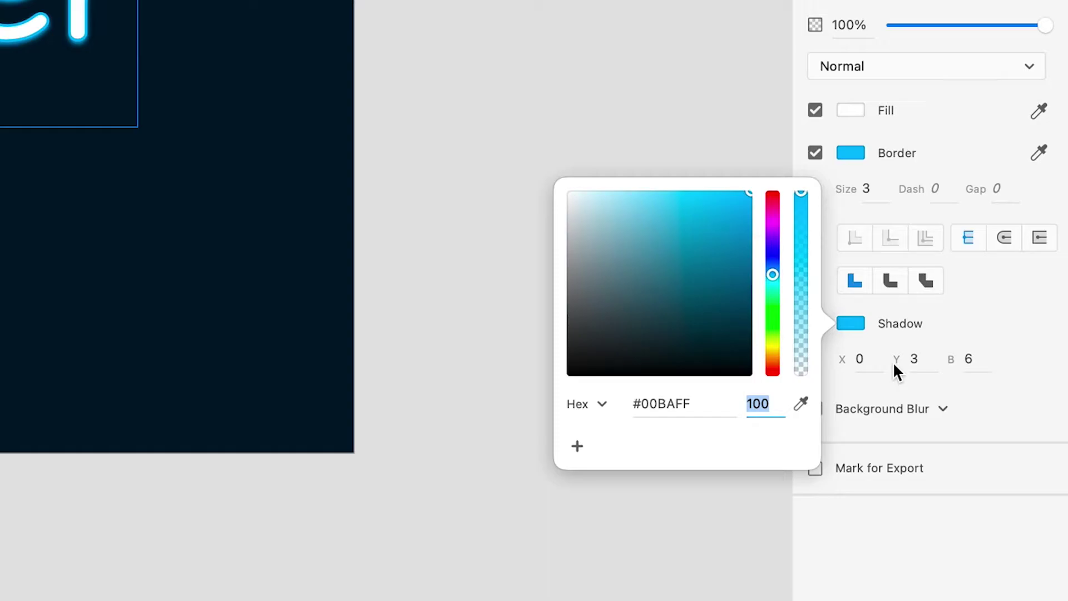
Step: Set the text shadow's Y offset to 0 and its blur to 20
click(917, 359)
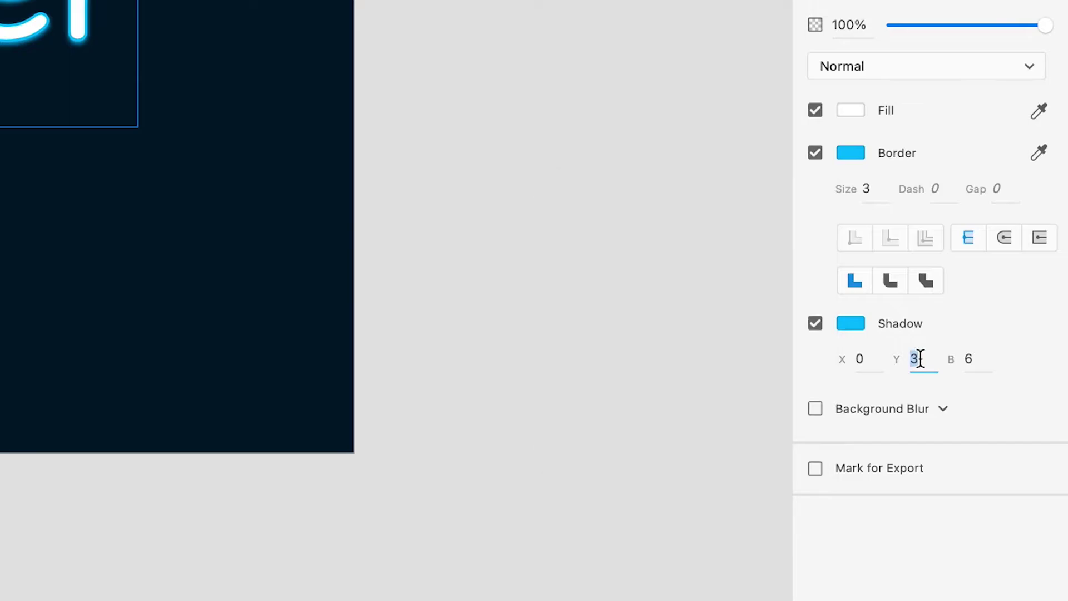
text(0)
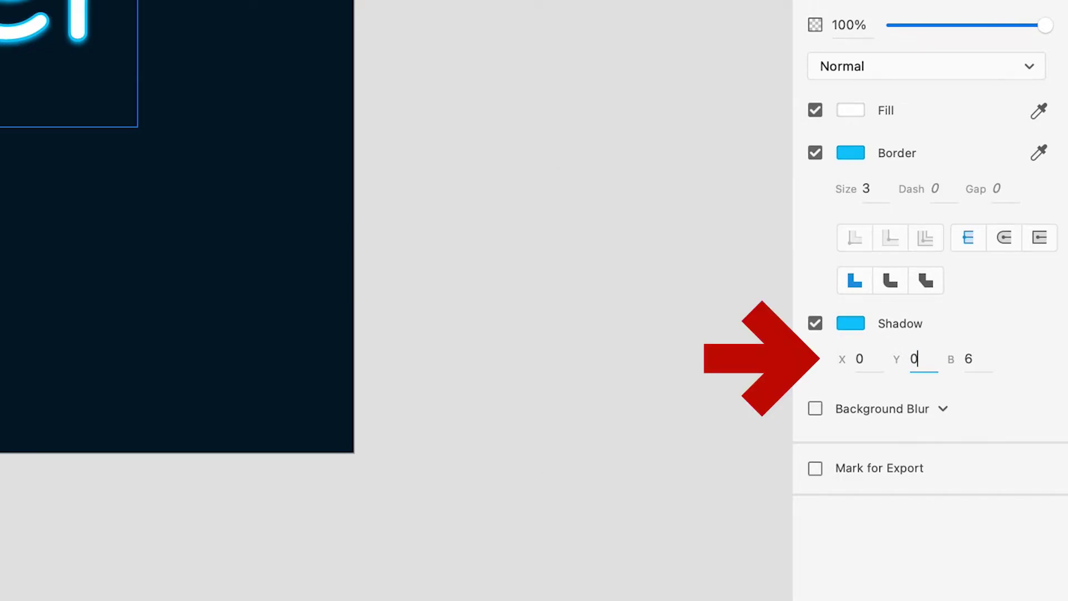
key(Tab)
text(20)
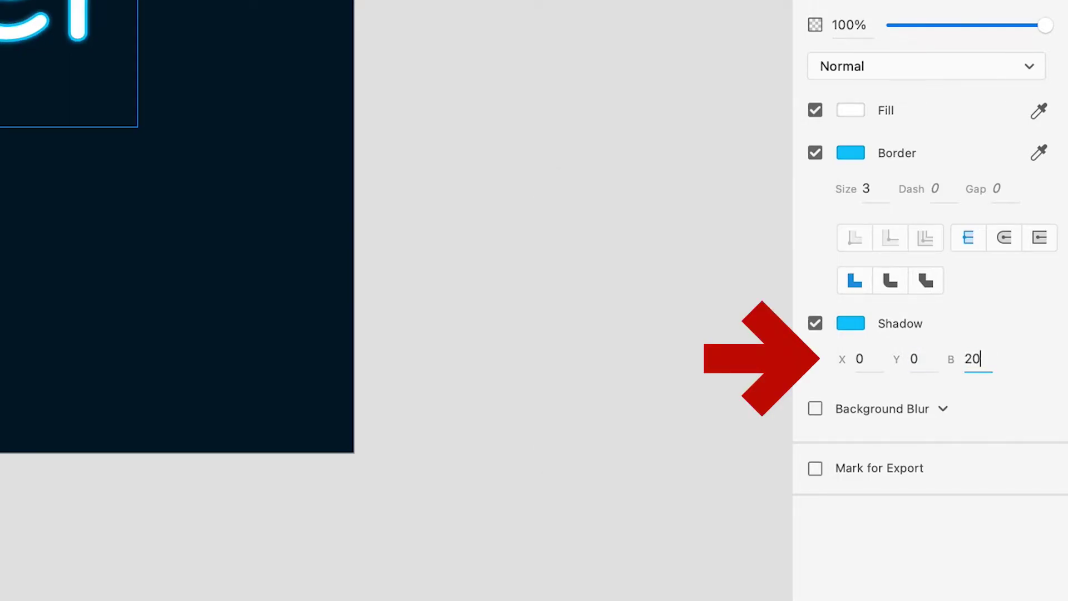
key(Return)
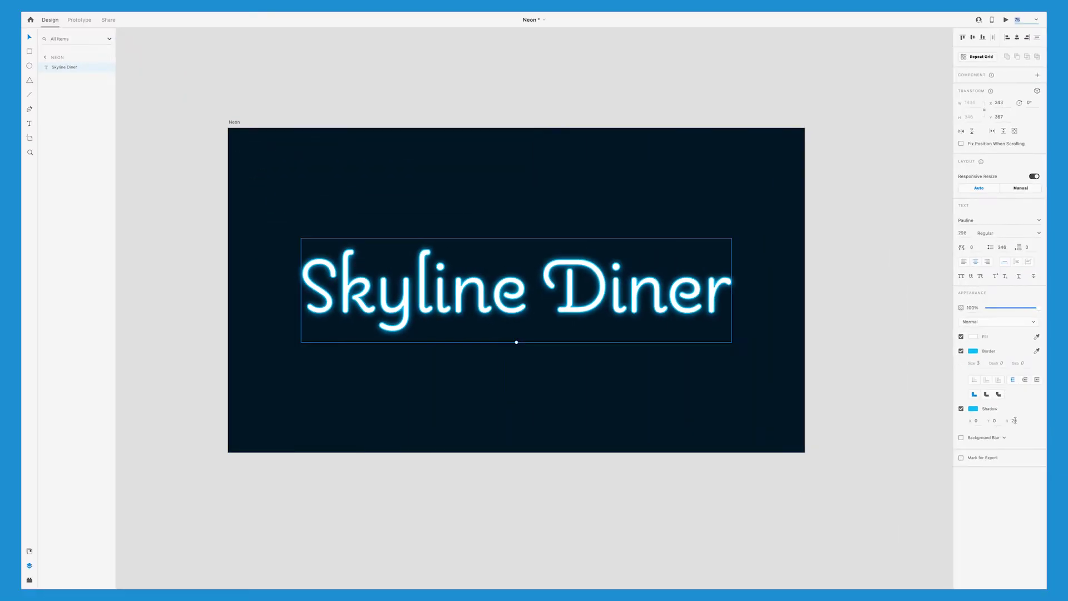
Step: Increase the text shadow's blur to 30 for a stronger glow and deselect the text
click(1015, 421)
key(Up)
key(Up)
key(Up)
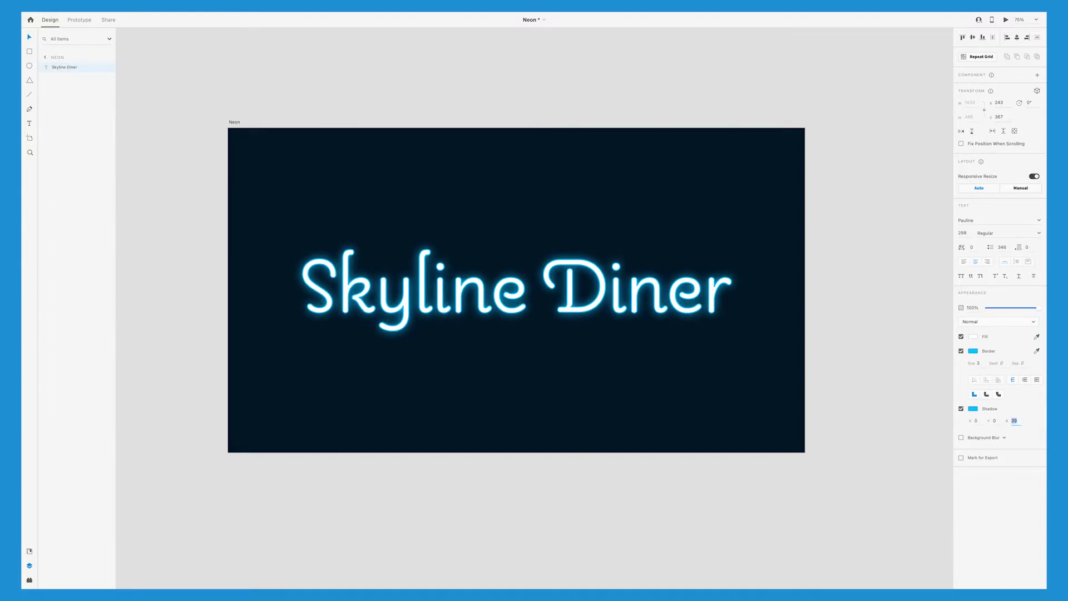
key(Down)
click(884, 430)
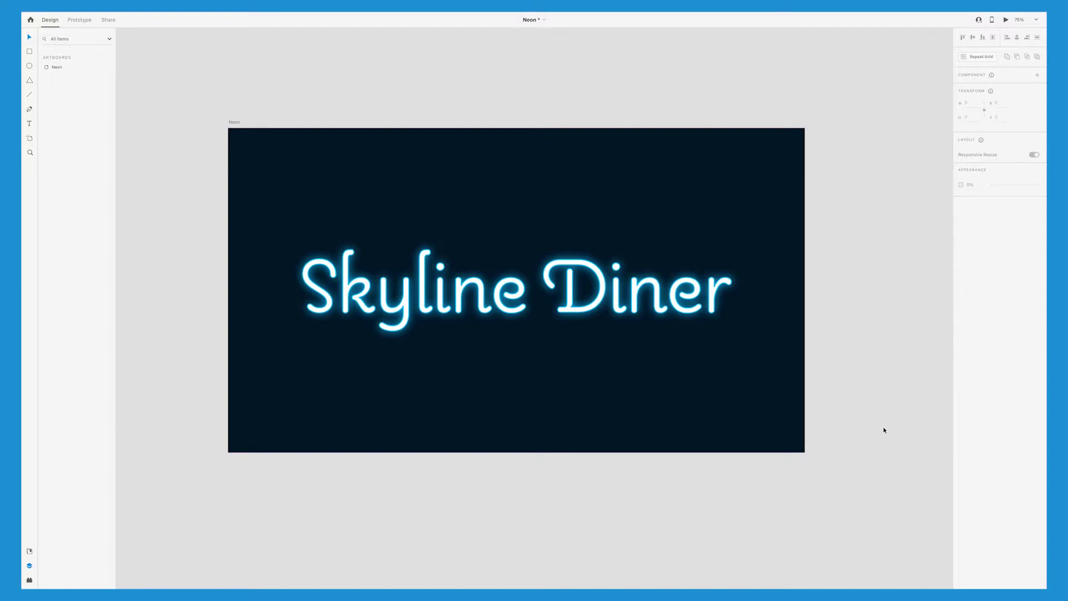
Step: Duplicate the "Skyline Diner" text in place and turn off the shadow and border on the lower copy
click(729, 304)
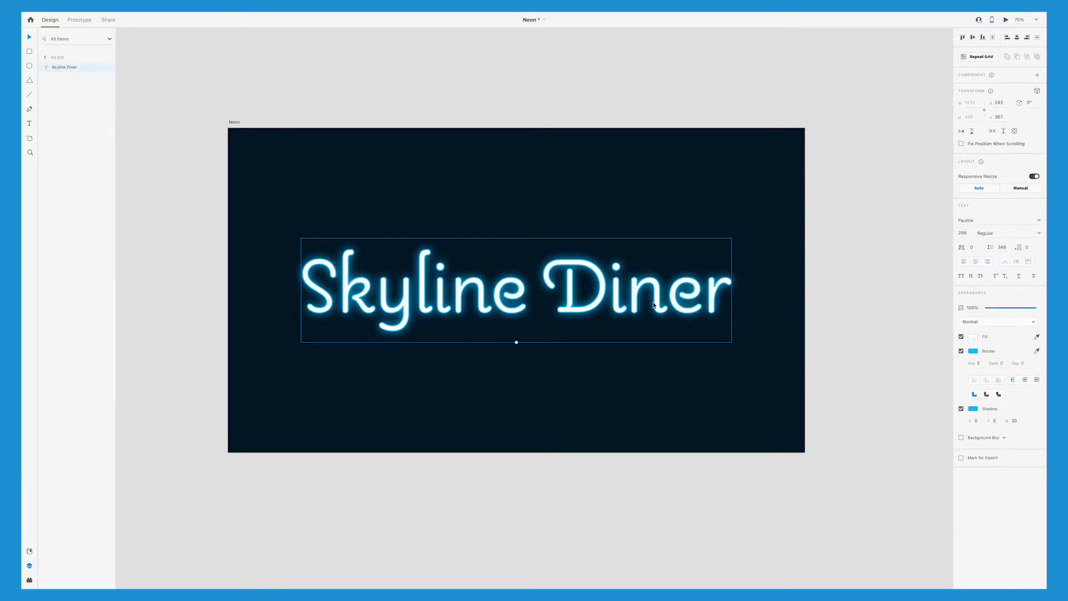
key(ctrl+d)
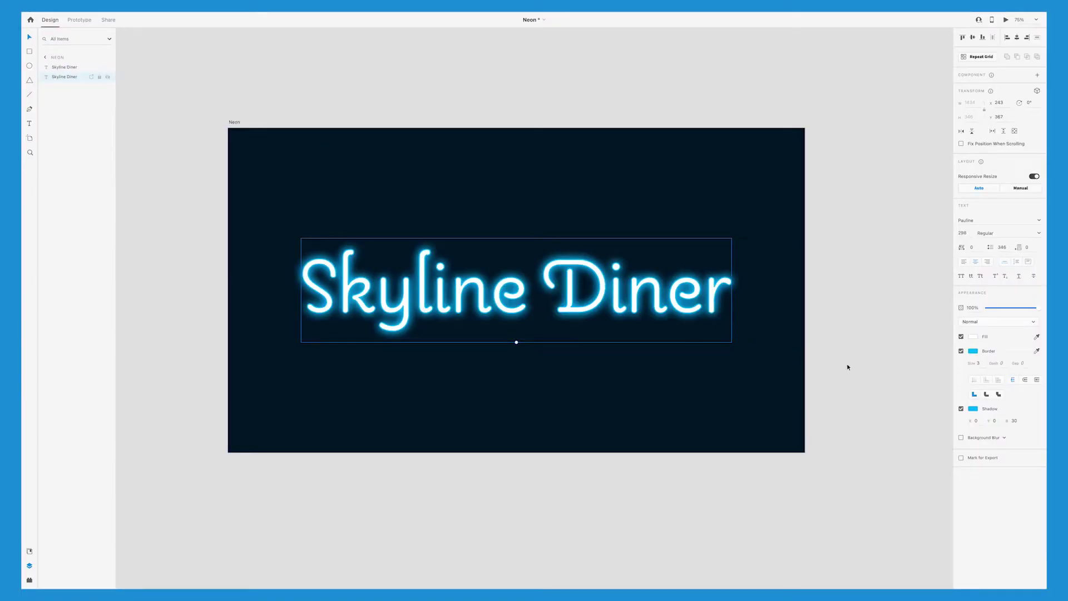
click(961, 409)
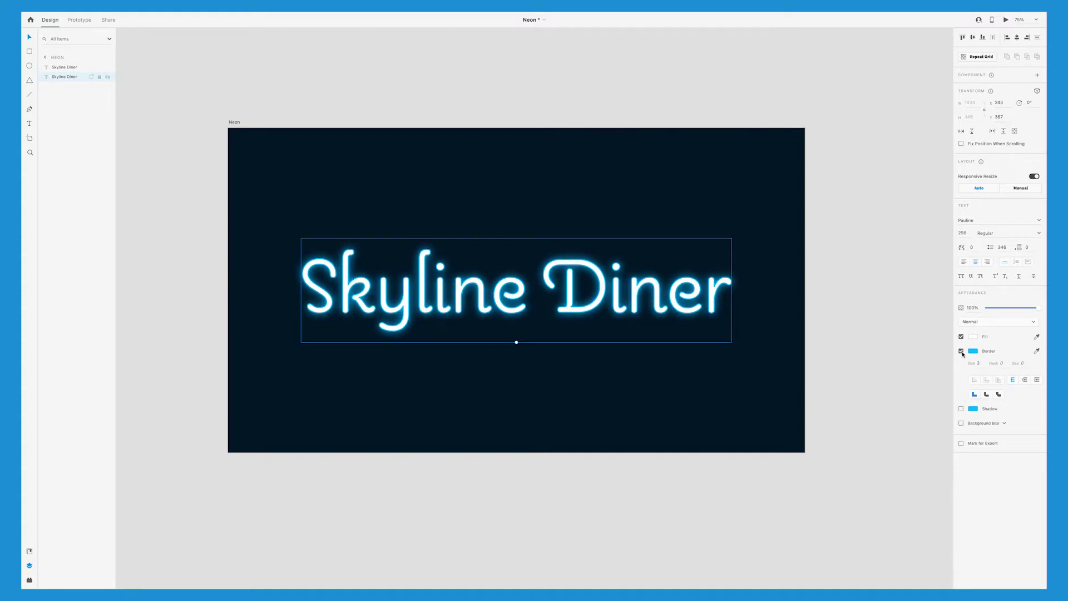
click(961, 351)
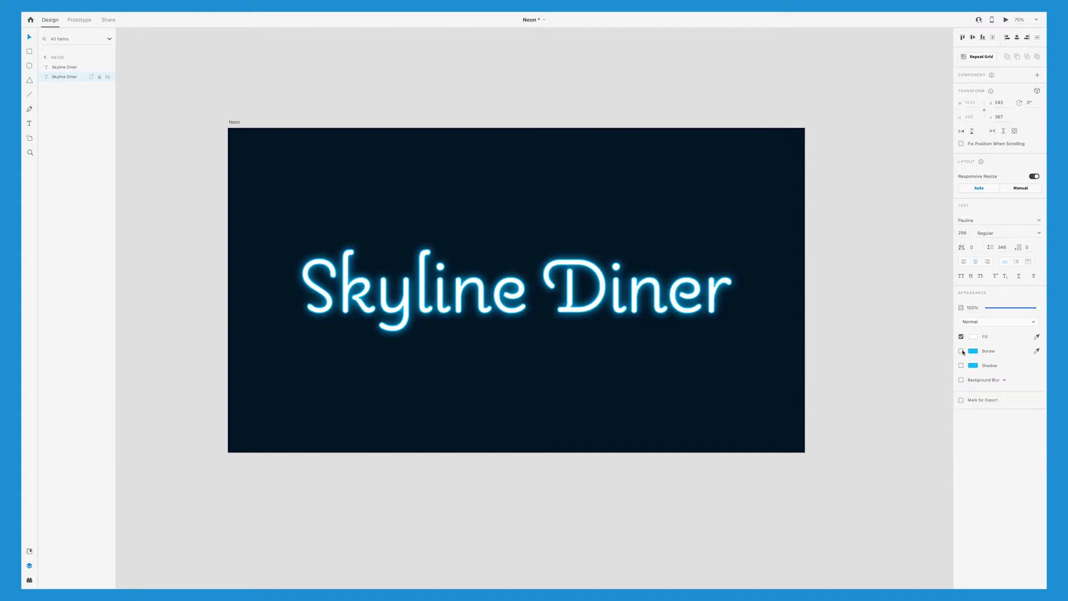
Step: Apply an Object Blur of 11 to the lower "Skyline Diner" copy
click(1005, 381)
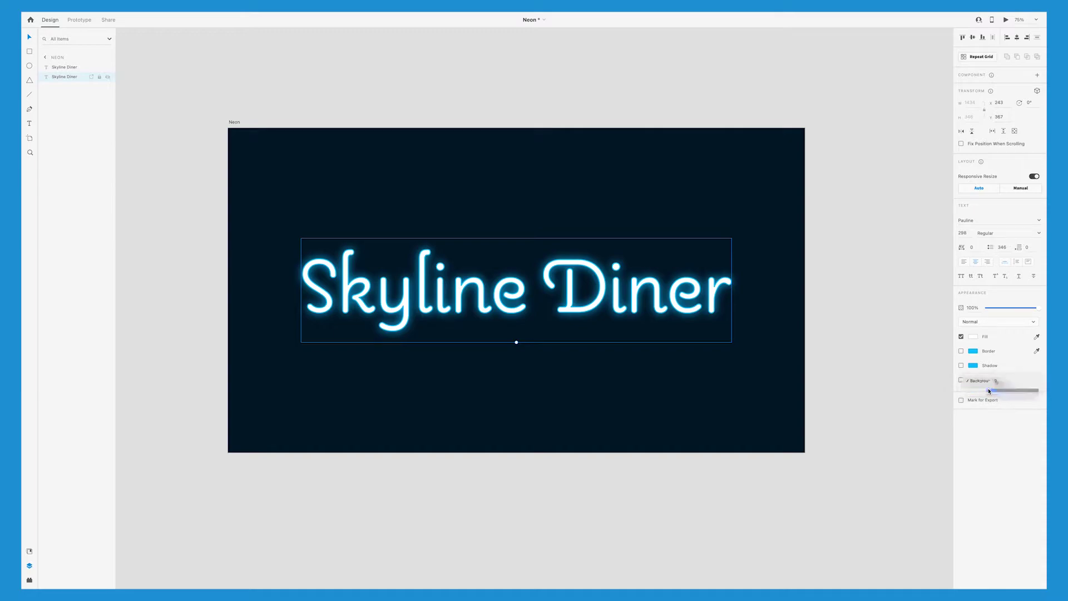
click(984, 389)
drag(1021, 395, 1005, 393)
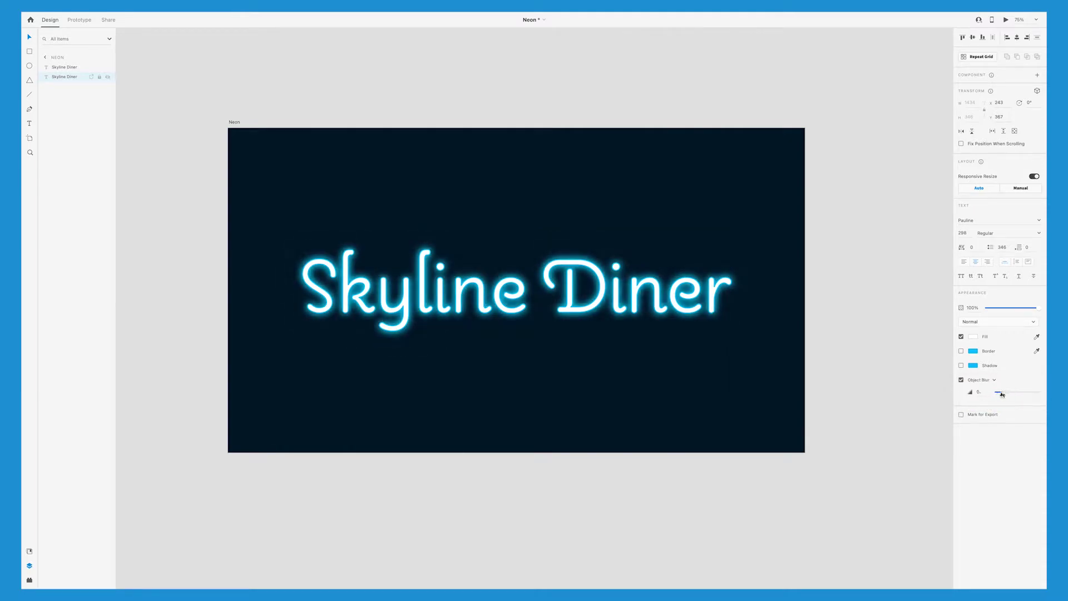
Step: Change the lower copy's fill from white to the border's blue, #00BAFF
click(973, 337)
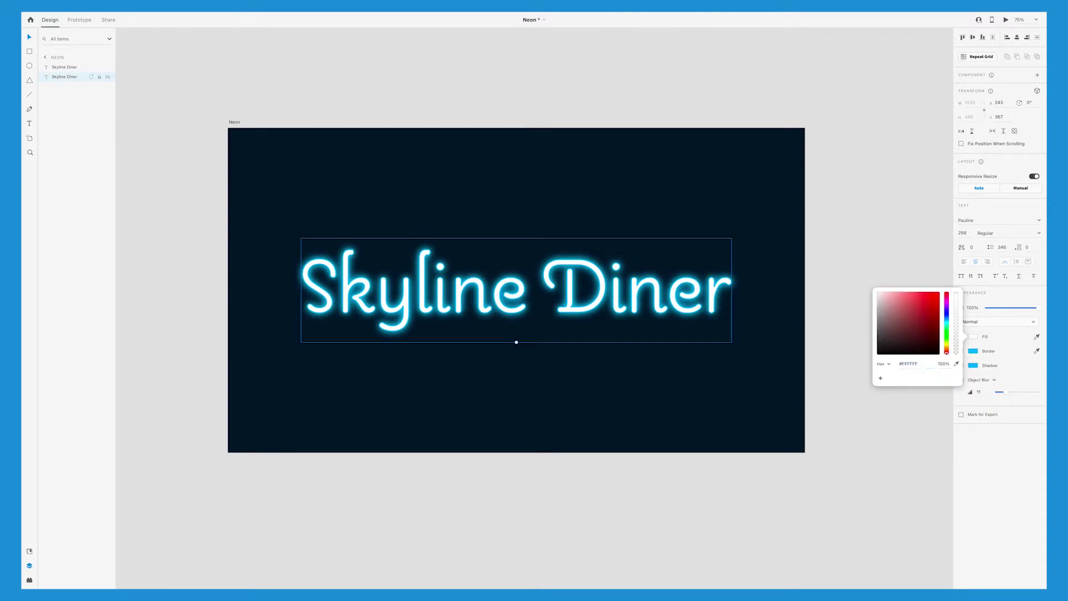
click(981, 354)
click(973, 351)
key(super+c)
click(988, 337)
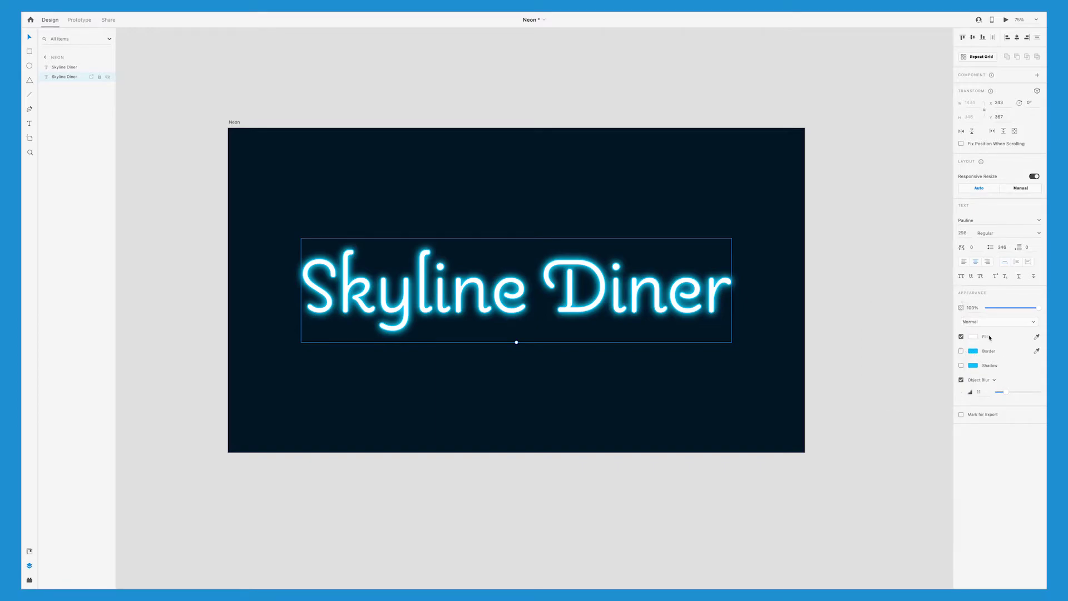
click(973, 336)
key(super+v)
key(Tab)
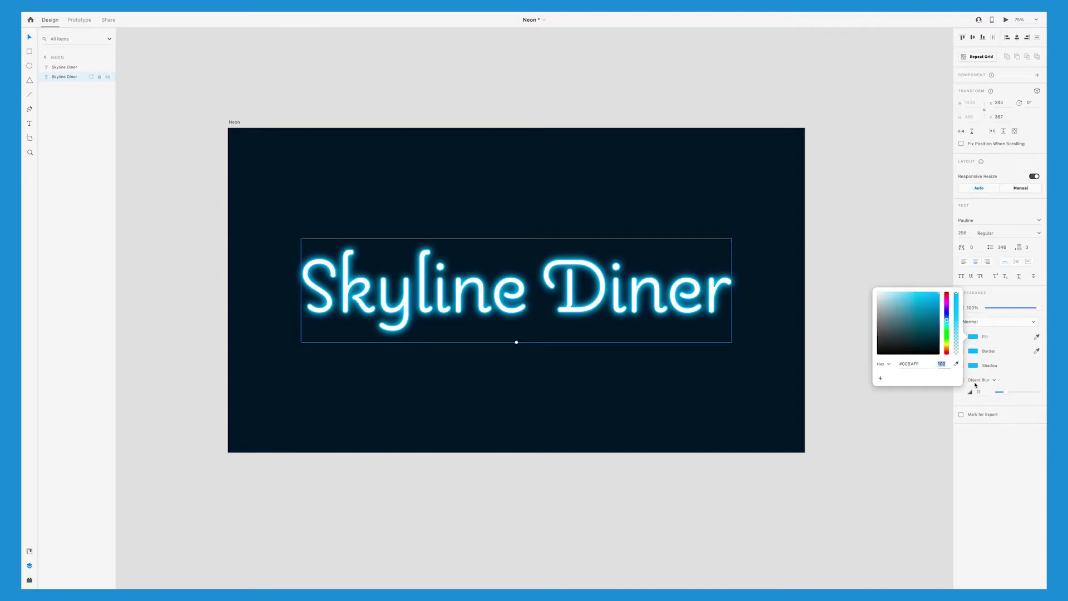
key(Escape)
Step: Raise the lower copy's Object Blur to 30 for a wider glow and deselect it
drag(1006, 392, 1035, 394)
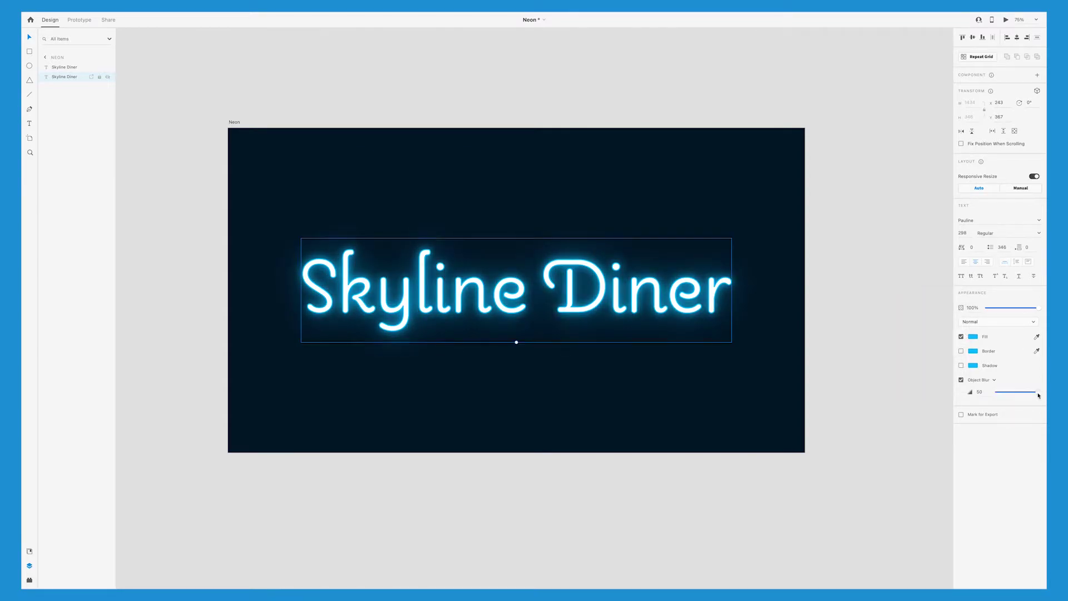
mouse_move(1038, 310)
mouse_down()
mouse_move(986, 316)
mouse_move(1036, 309)
mouse_up()
click(910, 400)
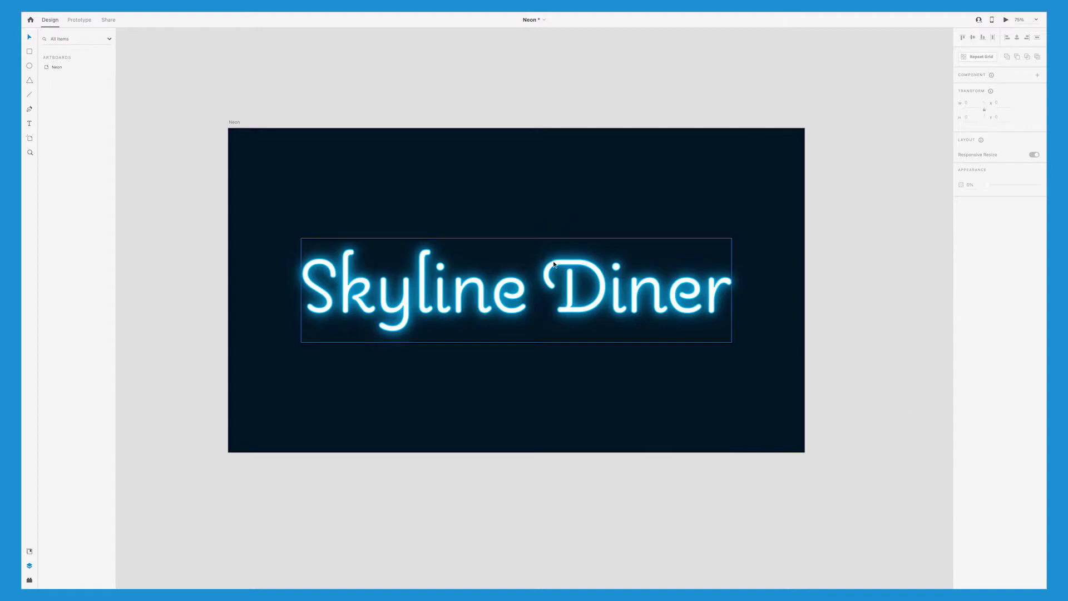
Step: Break the upper text copy into two lines, with "Skyline" above "Diner"
double_click(546, 283)
click(545, 284)
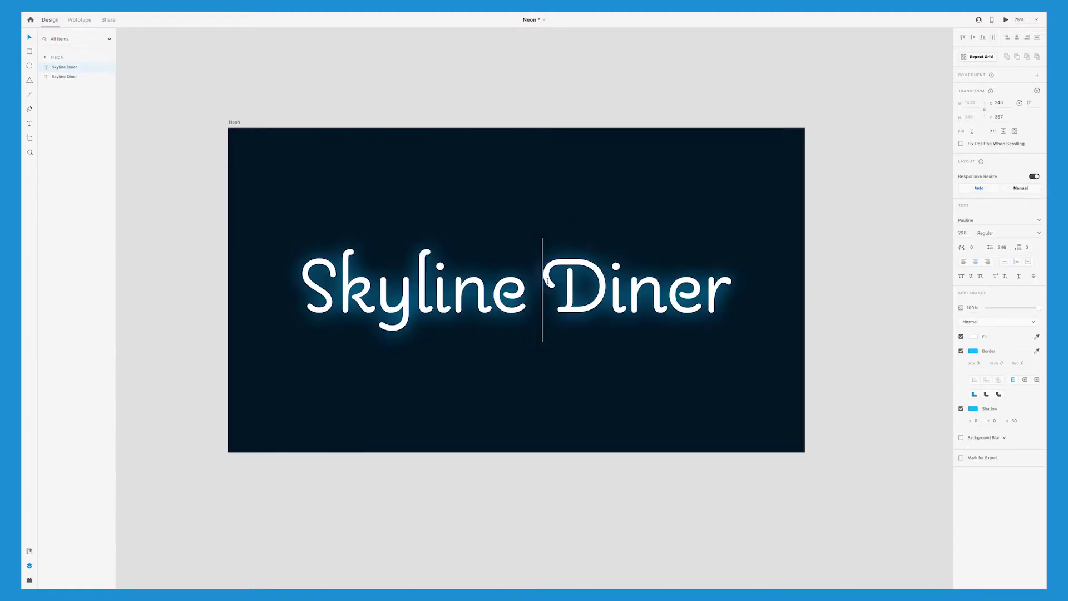
key(BackSpace)
key(Return)
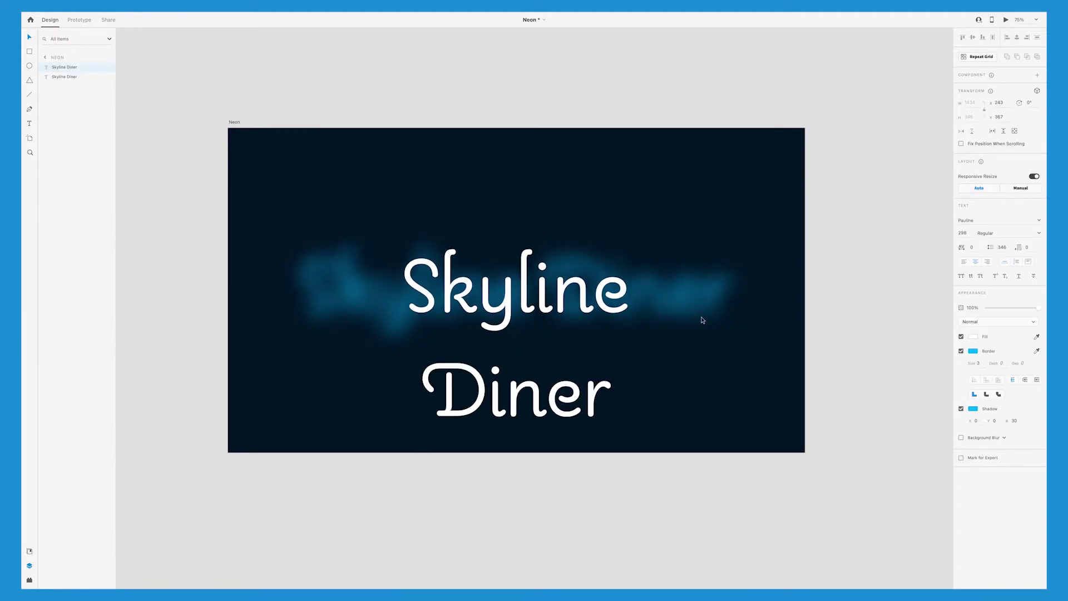
key(Escape)
Step: Break the blurred blue copy into the same two lines, "Skyline" and "Diner", and deselect it
double_click(361, 278)
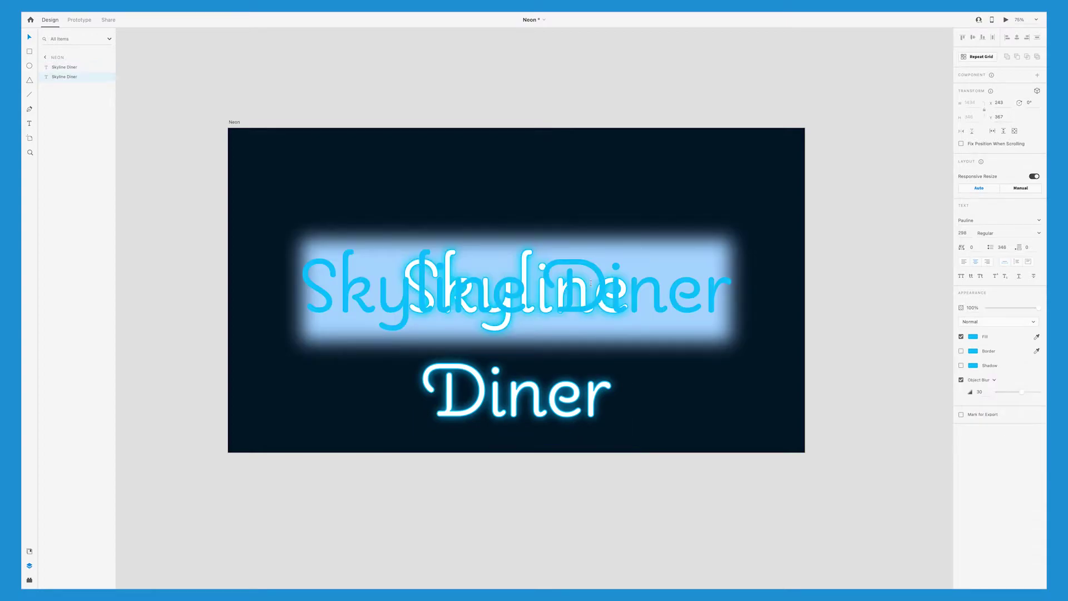
click(543, 284)
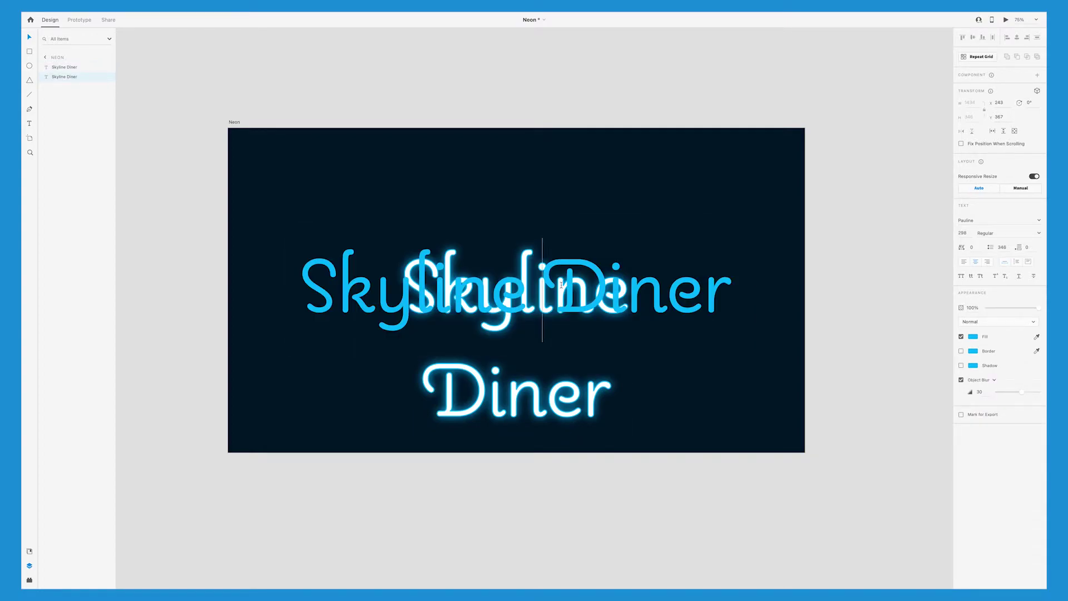
key(BackSpace)
key(Return)
key(Escape)
click(753, 324)
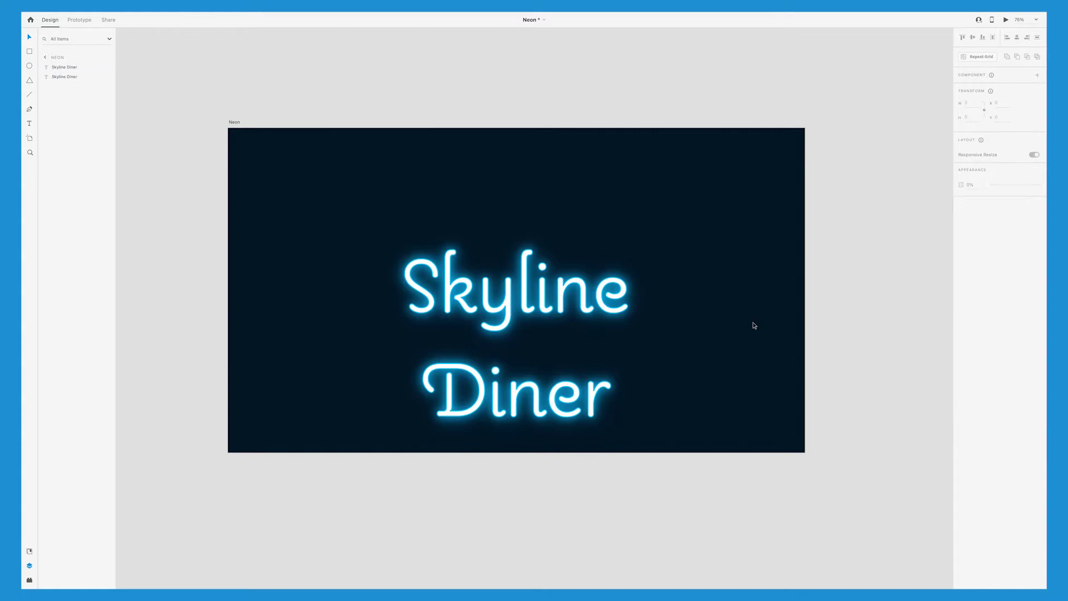
Step: Move both text copies up together and tighten their line spacing to 280
drag(674, 240, 512, 400)
drag(525, 306, 525, 267)
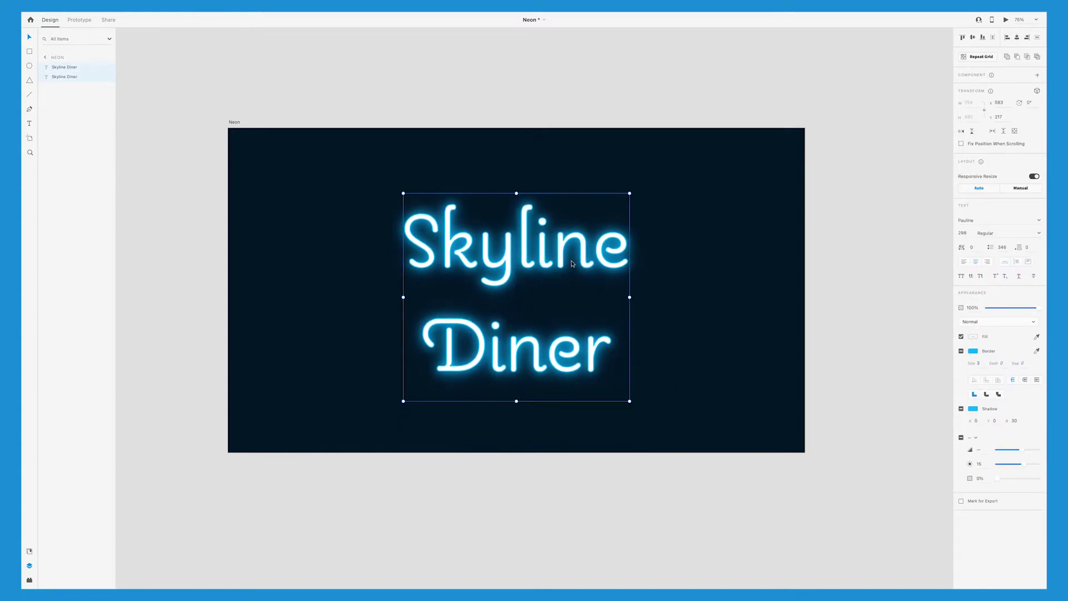
click(1005, 246)
text(300)
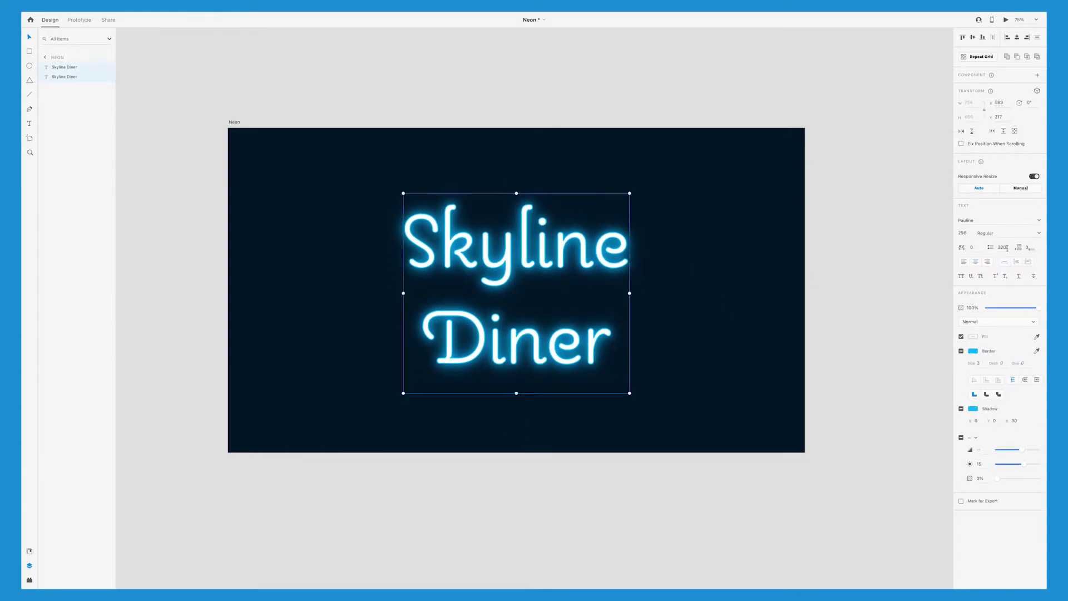
key(shift+Down)
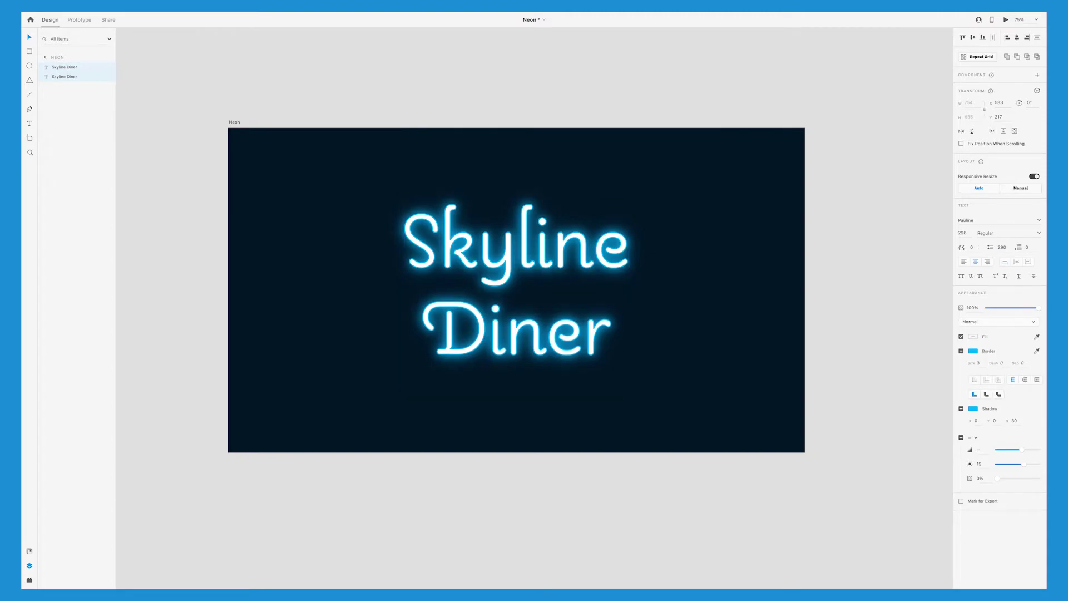
key(shift+Down)
click(725, 294)
Step: Duplicate both text layers to the upper right of the sign and scale the duplicates down to a font size of 114
key(ctrl+a)
drag(535, 262, 758, 222)
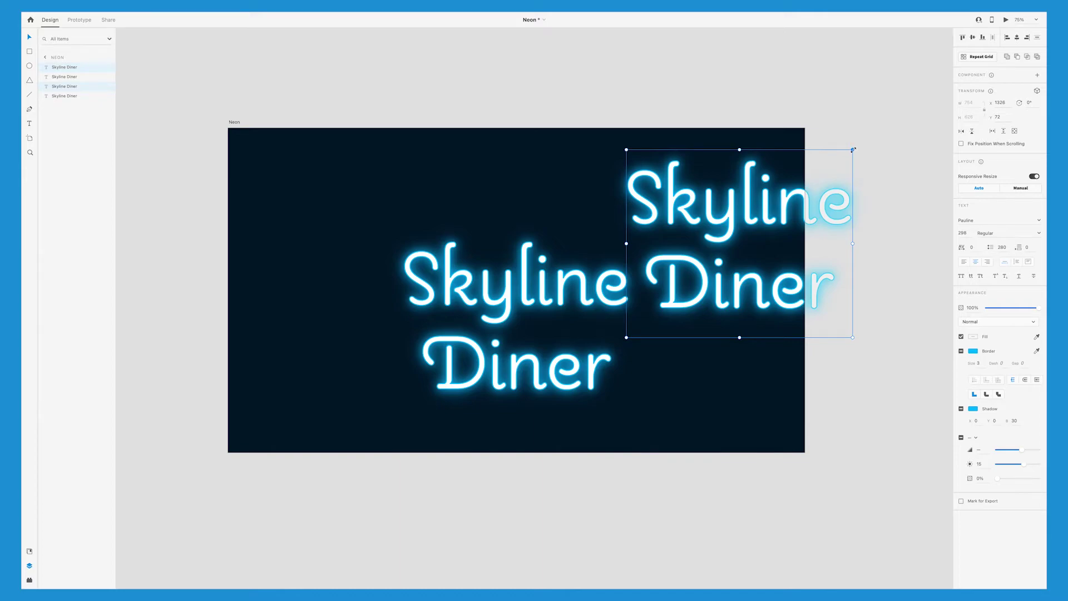
drag(853, 149, 799, 208)
Step: Replace the text of both small duplicates, the sharp one and the blurred one, with "The"
double_click(753, 235)
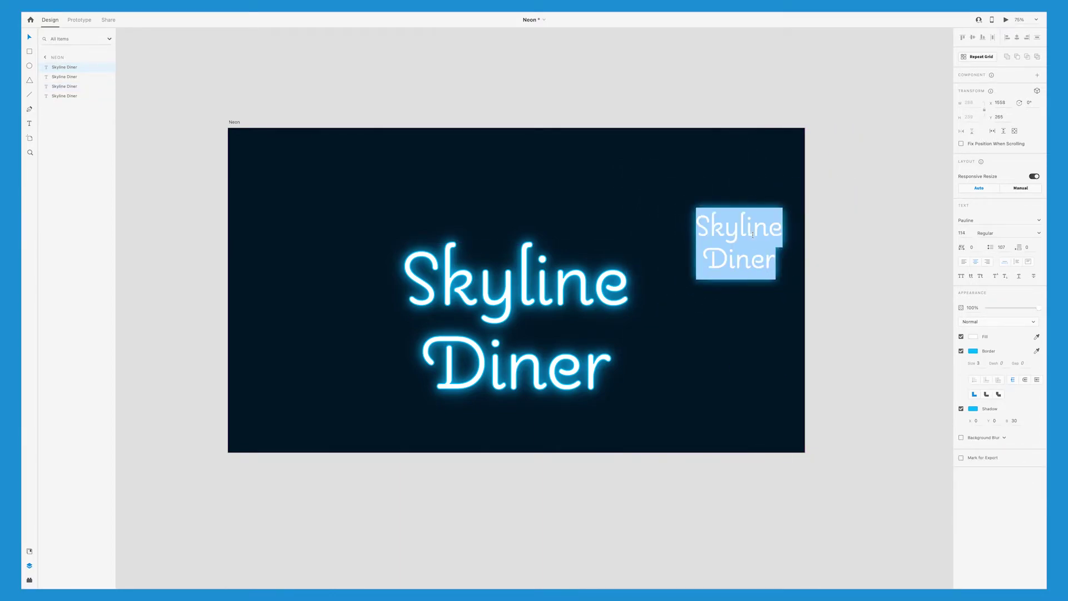
text(The)
key(Escape)
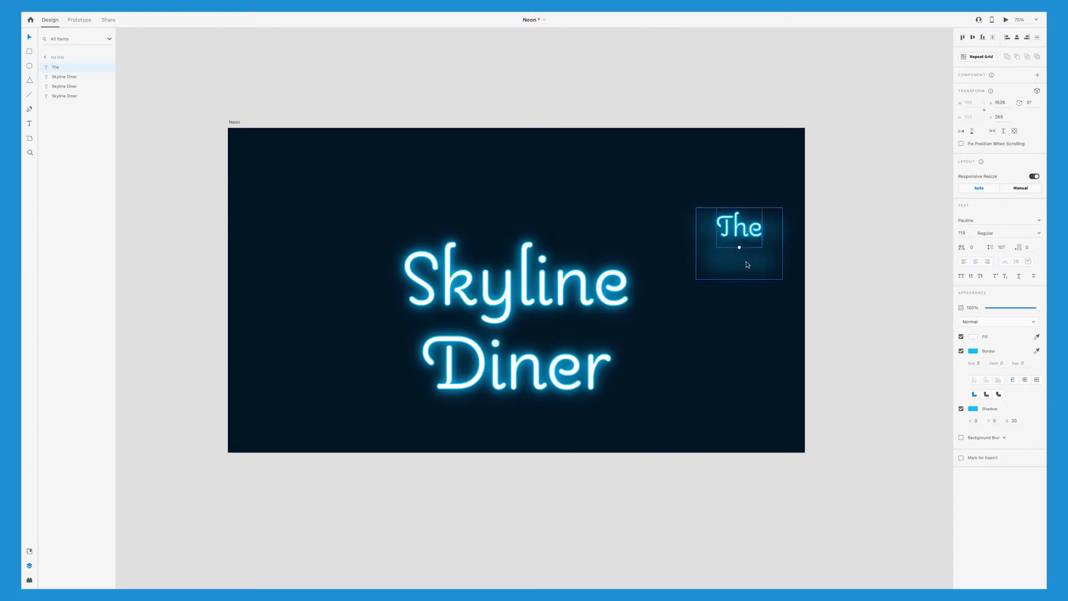
click(746, 258)
key(Delete)
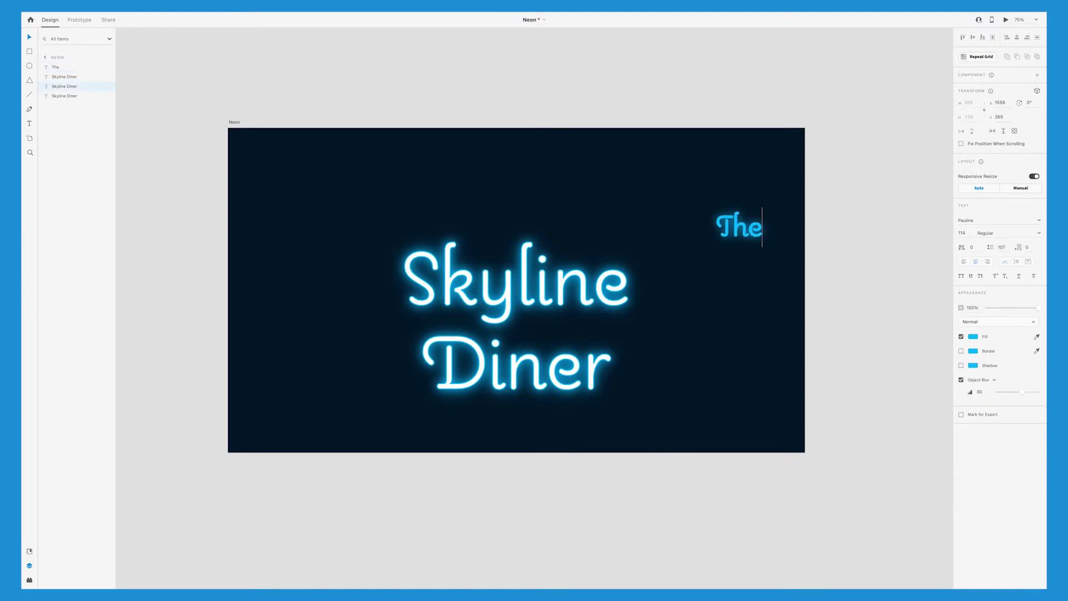
click(732, 324)
click(764, 204)
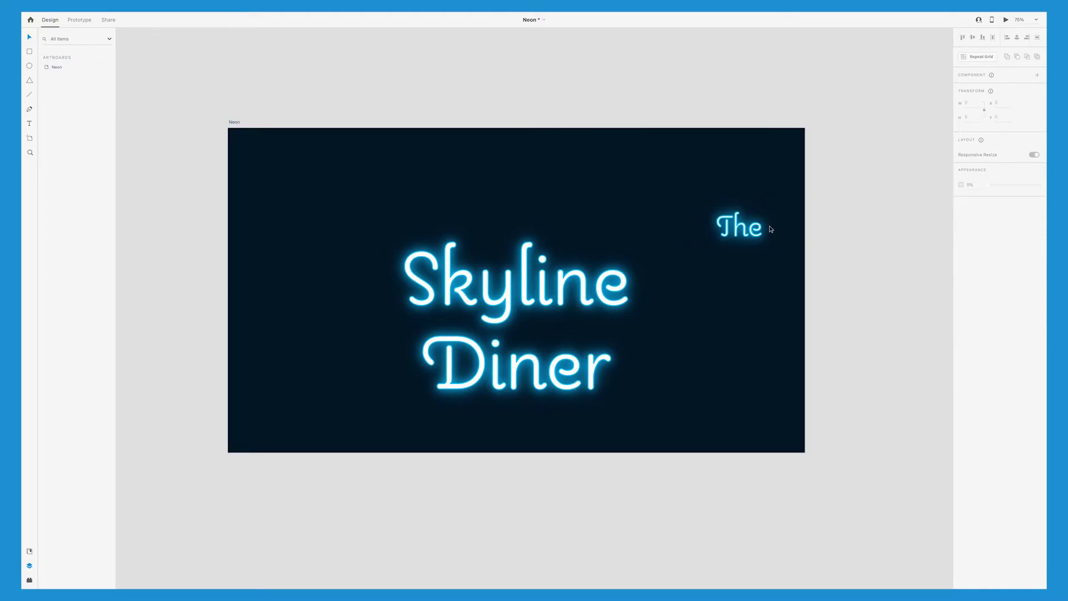
Step: Place both "The" layers above "Skyline" and enlarge them to a font size of 172
click(754, 235)
drag(754, 235, 556, 174)
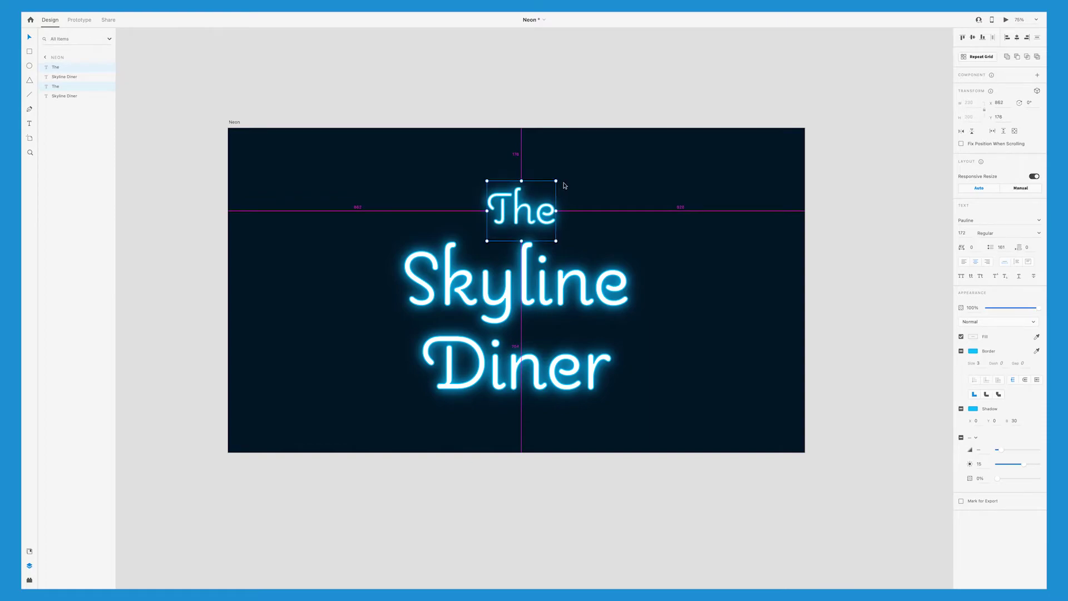
key(Escape)
key(ctrl+a)
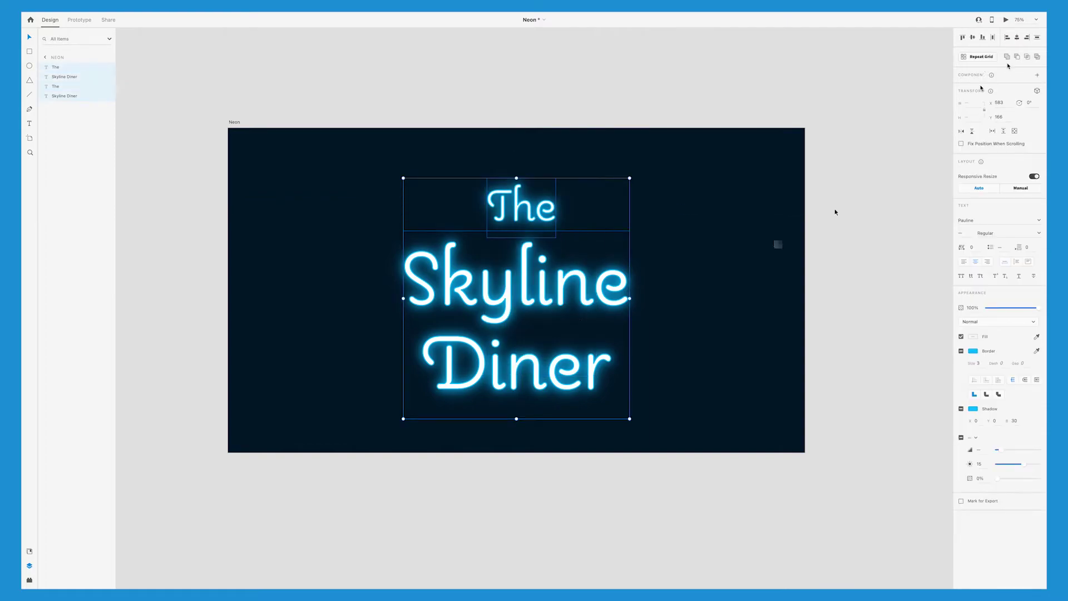
Step: Centre the "The" layers horizontally above "Skyline Diner" and adjust the sign's vertical position on the artboard
key(Escape)
key(ctrl+a)
click(514, 215)
drag(514, 215, 514, 218)
click(669, 208)
Step: Reduce the border size of the sharp "The" text by one and deselect it
click(529, 214)
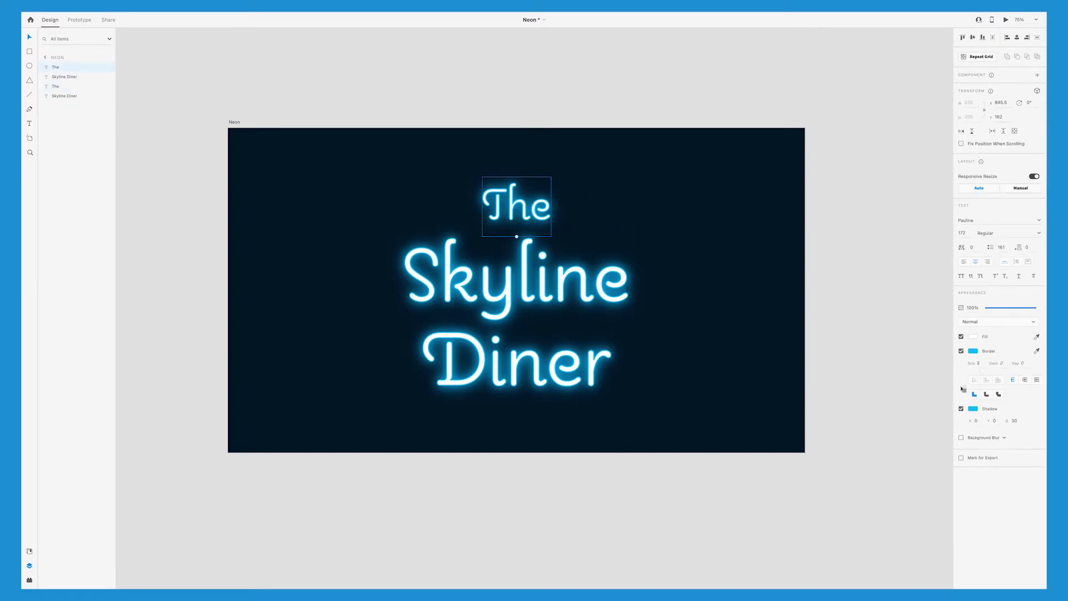
click(978, 363)
key(Down)
click(734, 341)
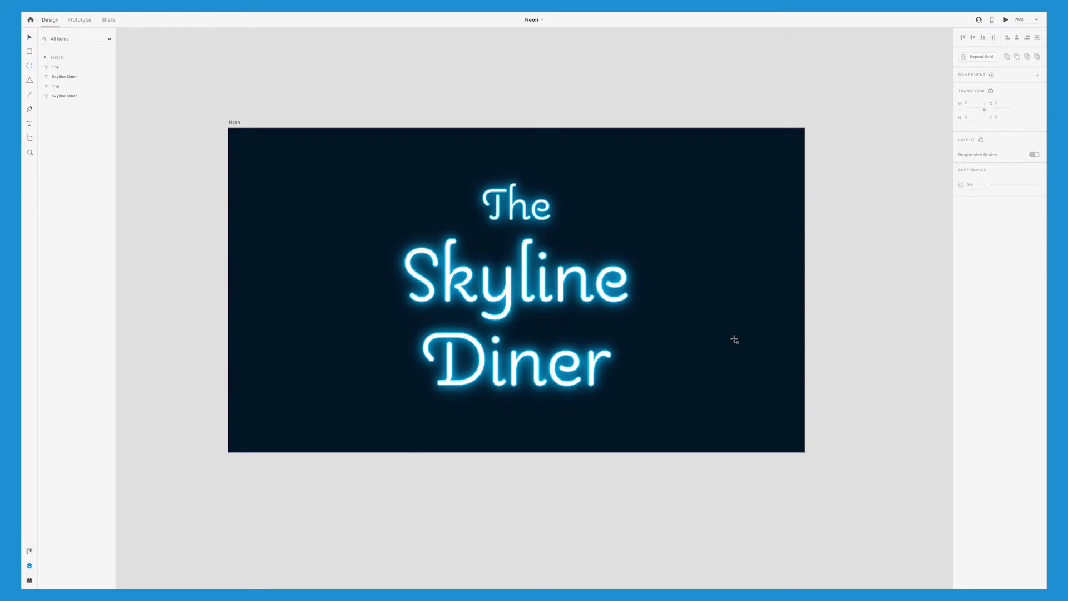
Step: Draw a circle about 858 px wide centred on the artboard and add a concentric duplicate about 820 px wide
drag(517, 290, 703, 420)
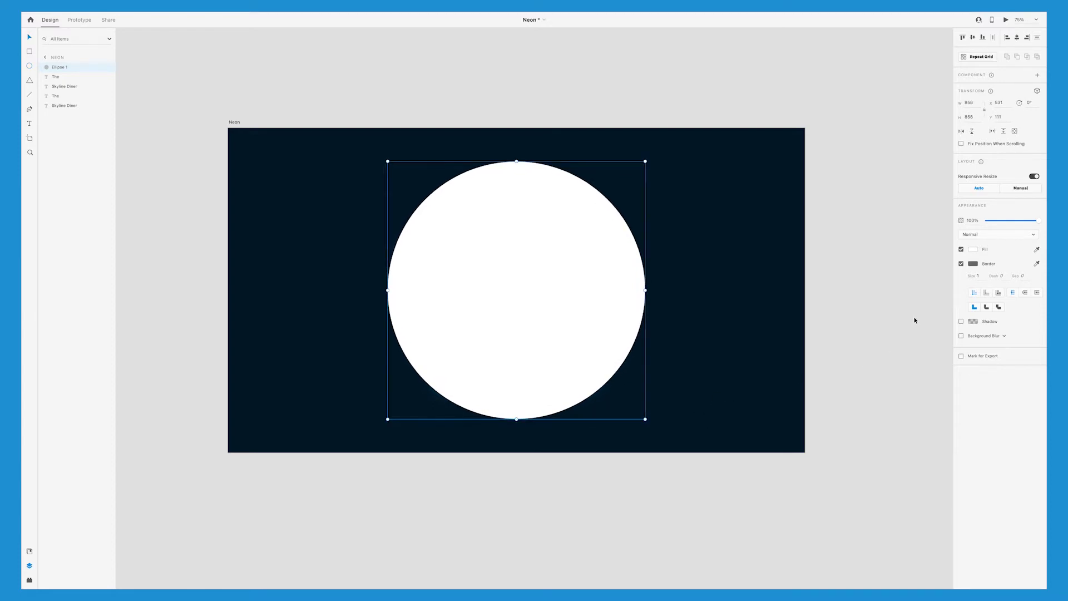
click(702, 298)
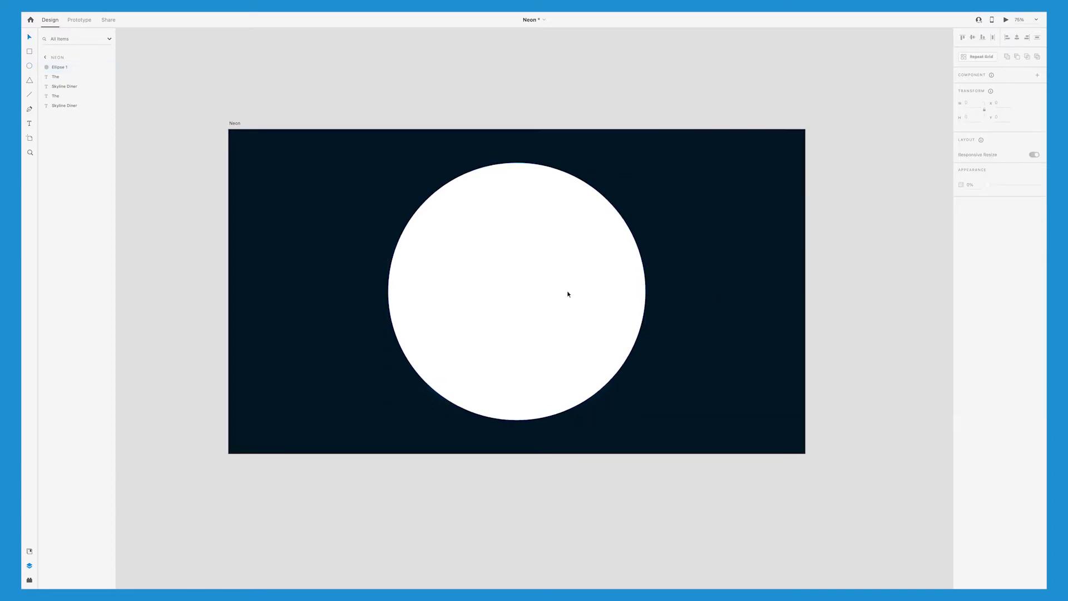
click(567, 293)
key(ctrl+d)
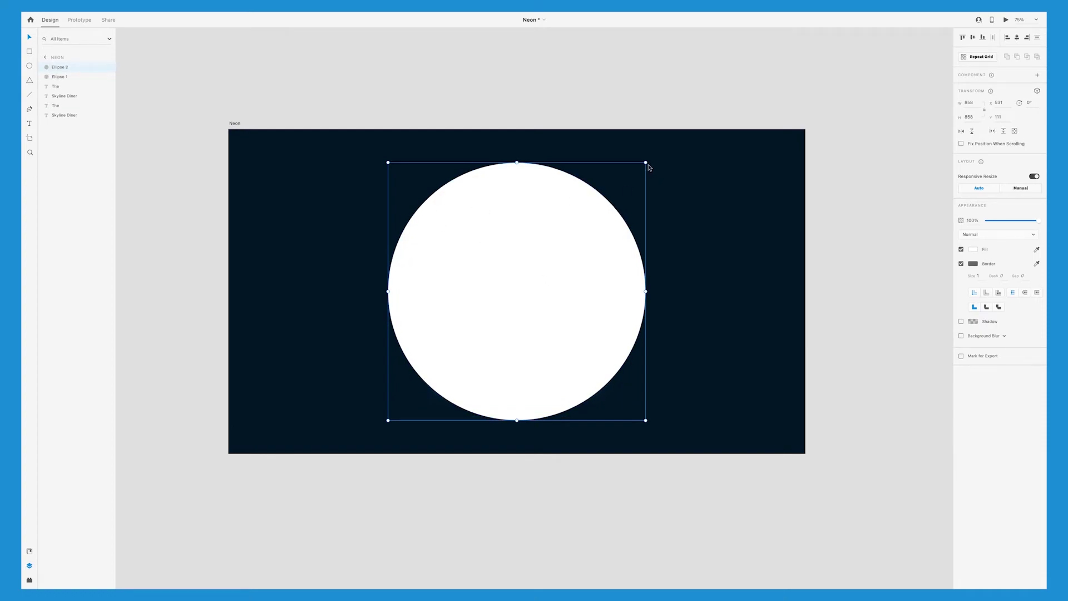
drag(645, 161, 640, 168)
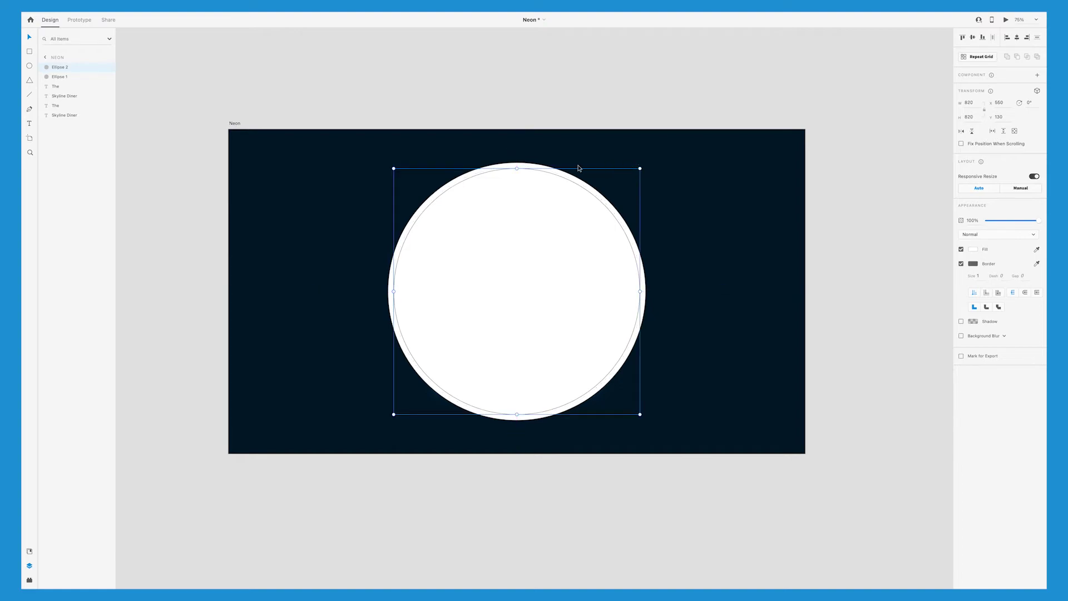
Step: Subtract the smaller circle from the larger one and enlarge the resulting ring to about 882 px around its centre
shift+click(536, 167)
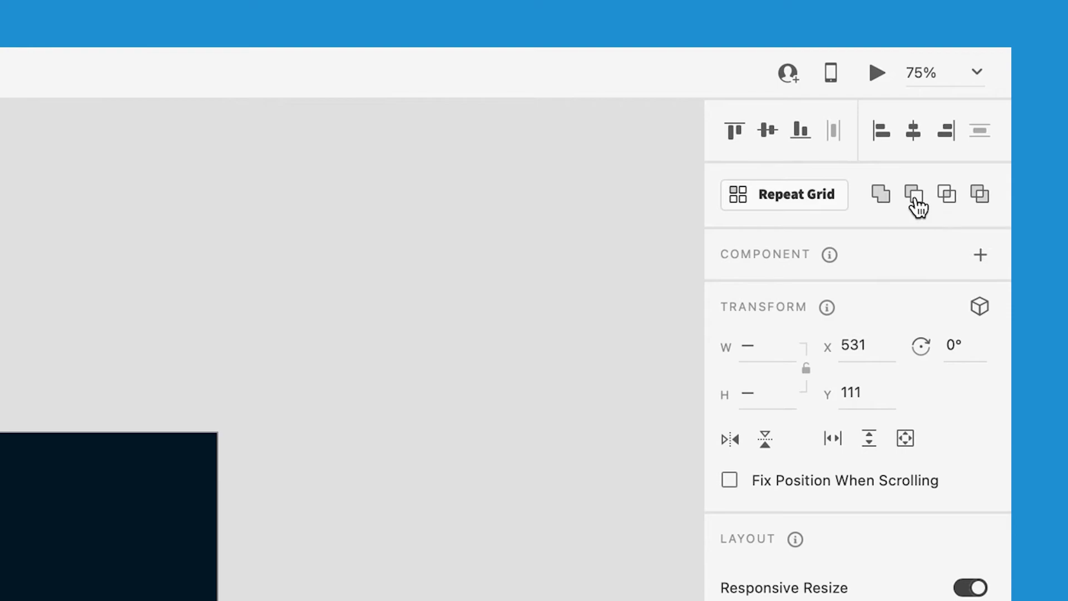
click(1018, 58)
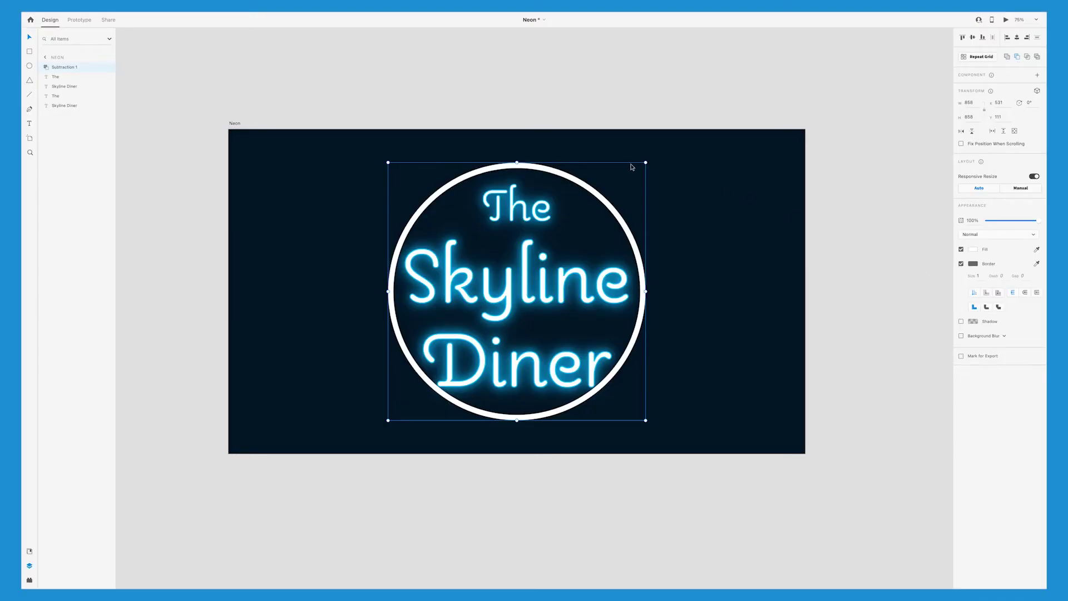
drag(645, 163, 651, 159)
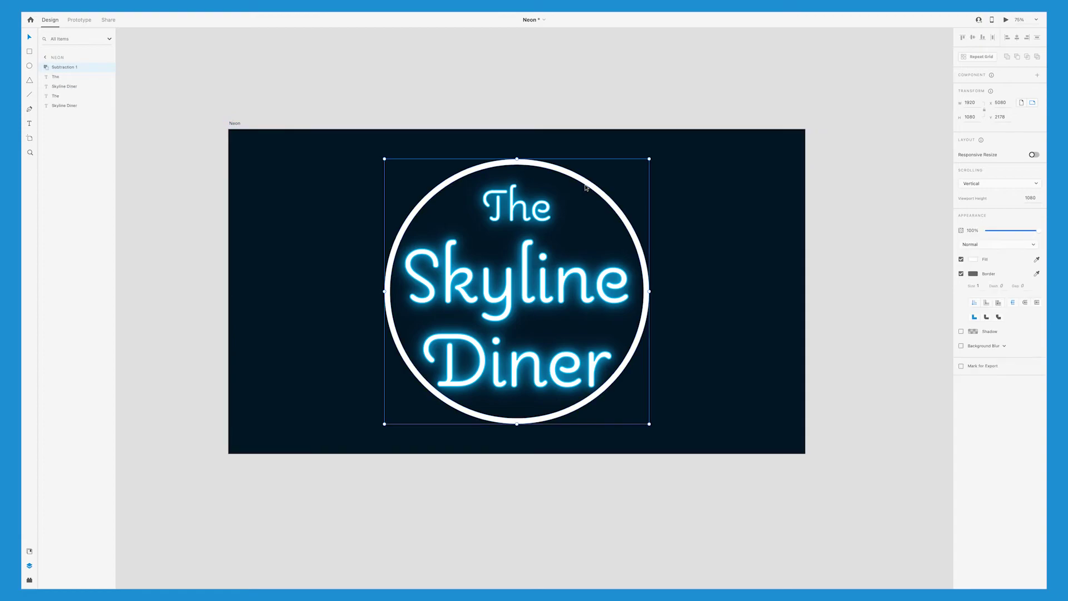
Step: Thin the ring by enlarging its inner circle to about 851 px around the centre, and deselect it
double_click(586, 188)
drag(643, 164, 645, 164)
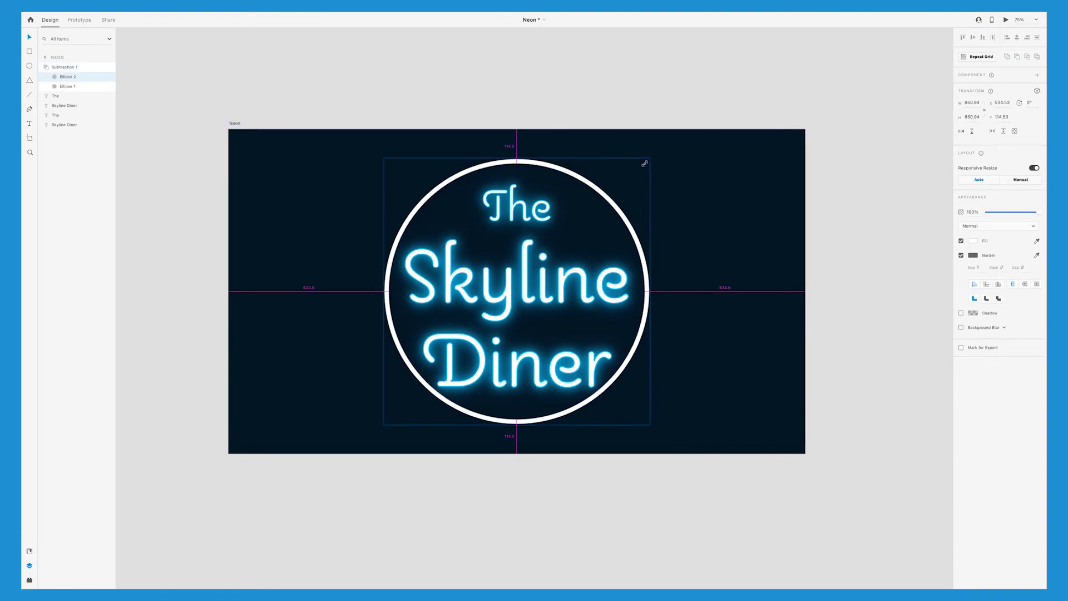
click(732, 161)
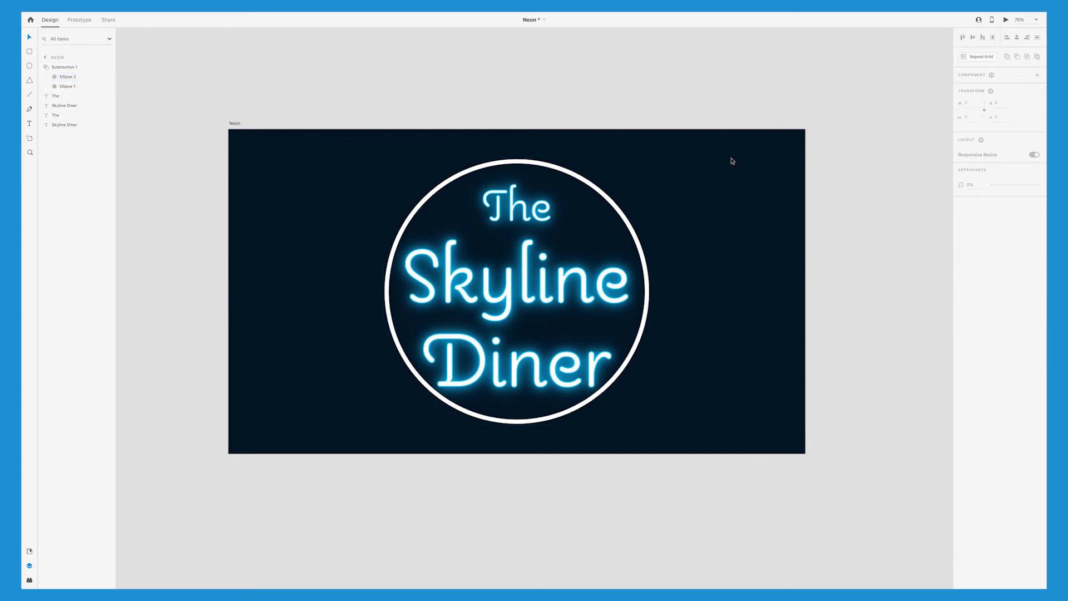
Step: Give the ring a border of size 3 in the same blue as the sharp "Skyline Diner" text's border
click(614, 206)
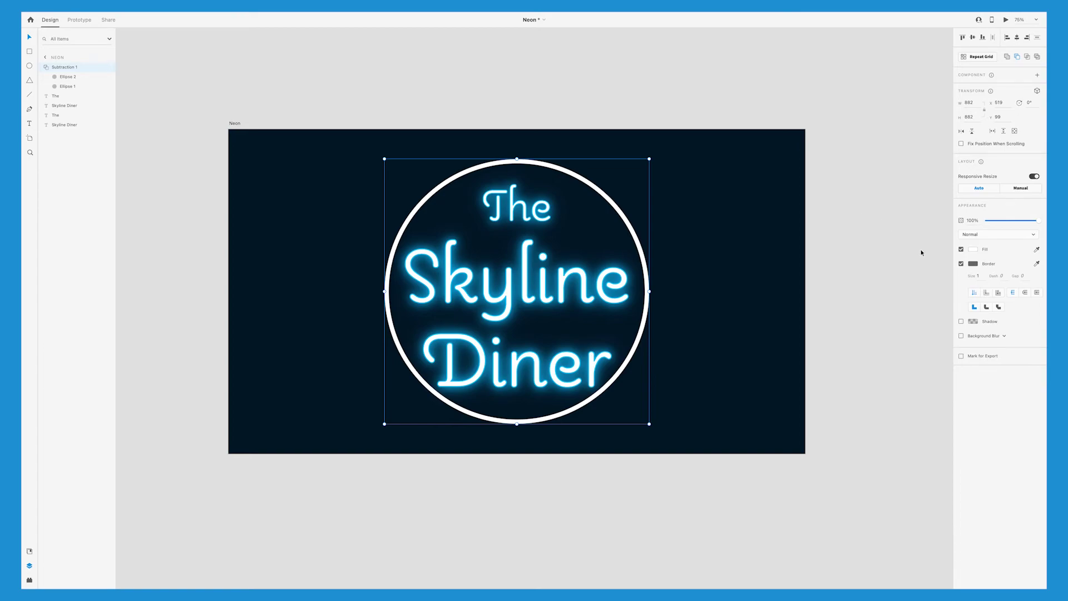
click(552, 257)
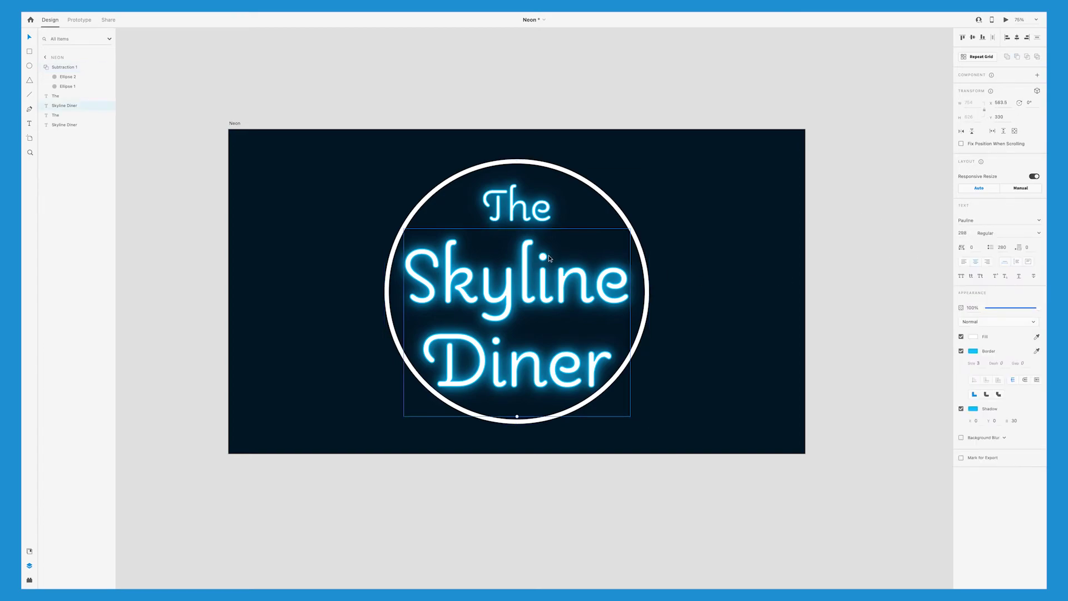
click(974, 351)
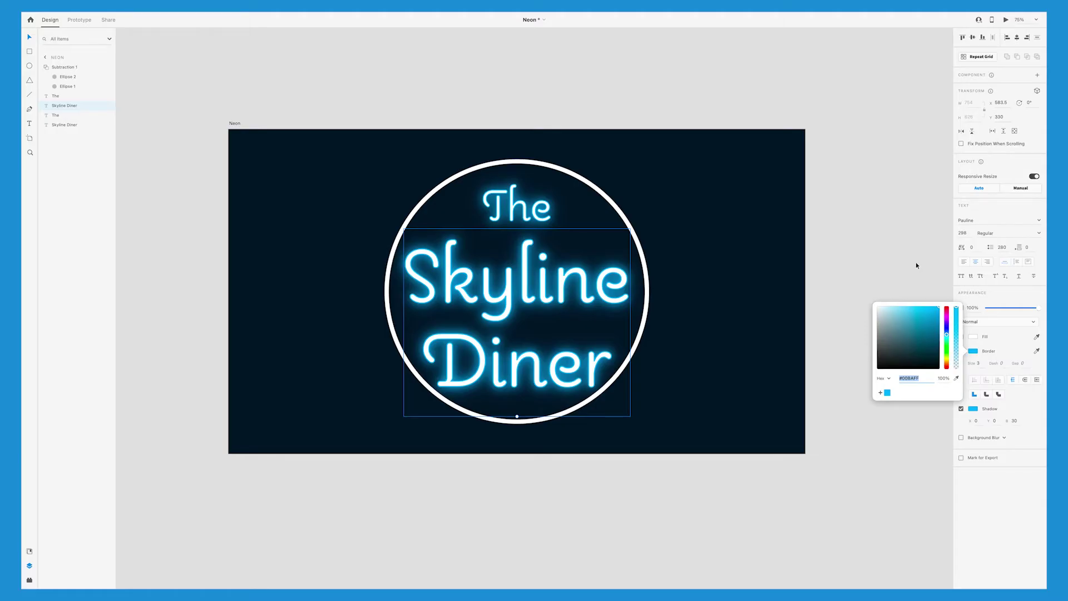
click(916, 264)
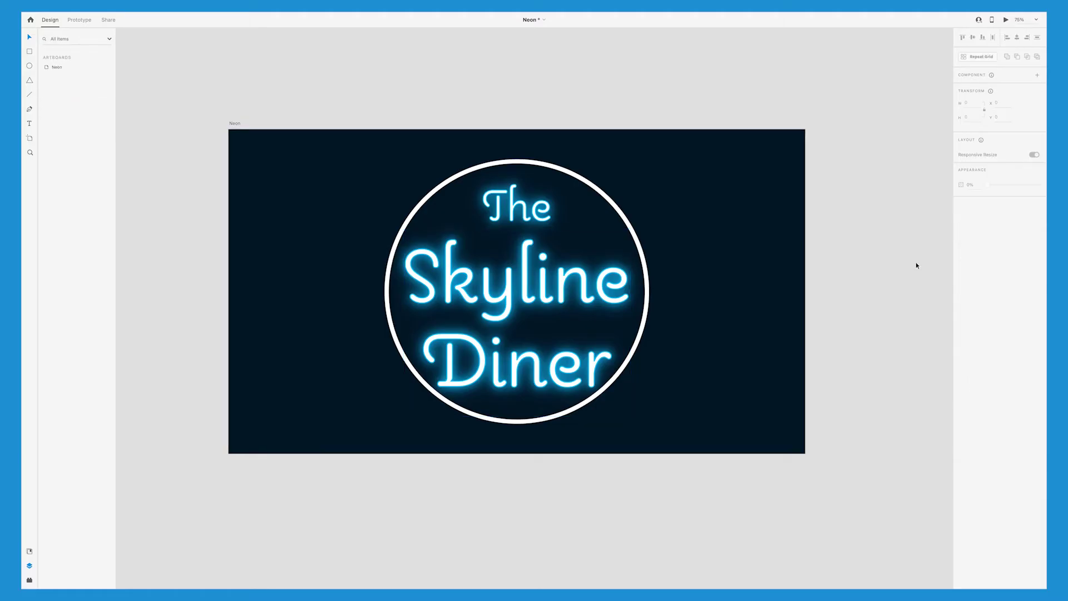
click(639, 244)
click(973, 263)
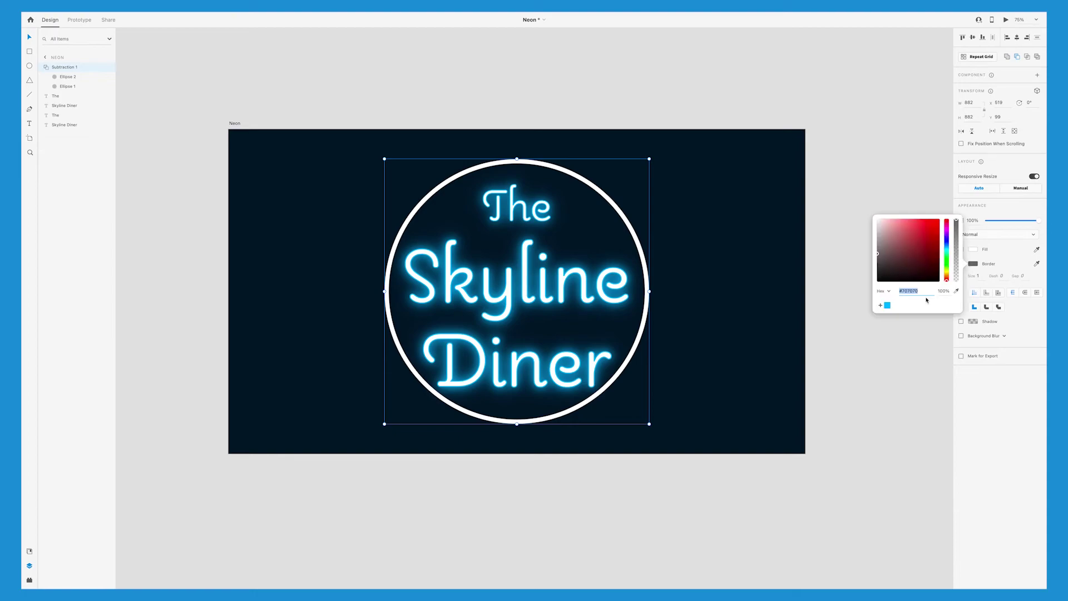
click(887, 305)
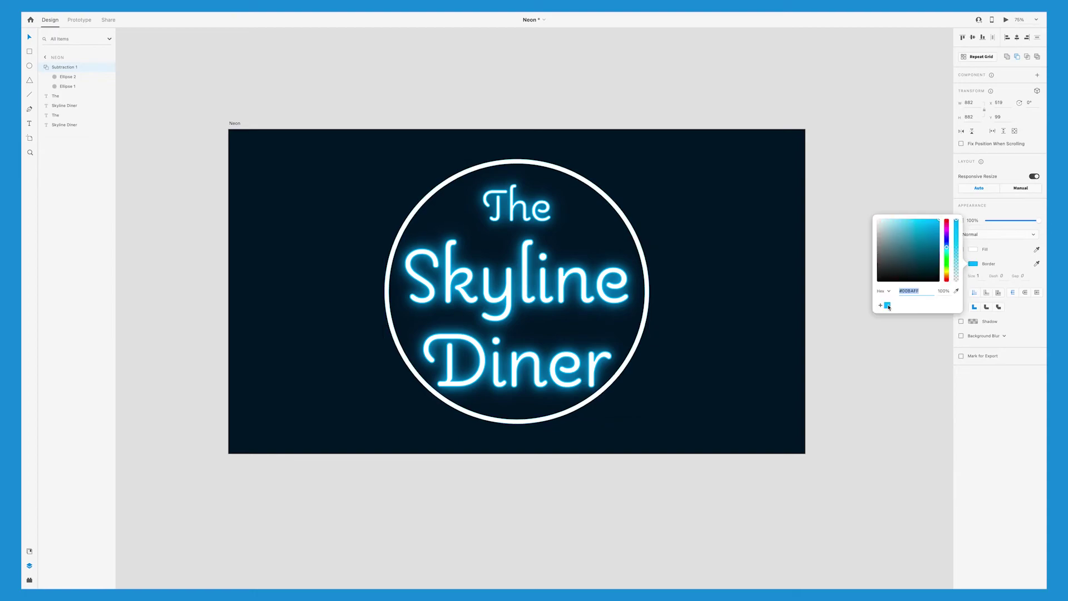
click(981, 277)
key(Up)
key(Up)
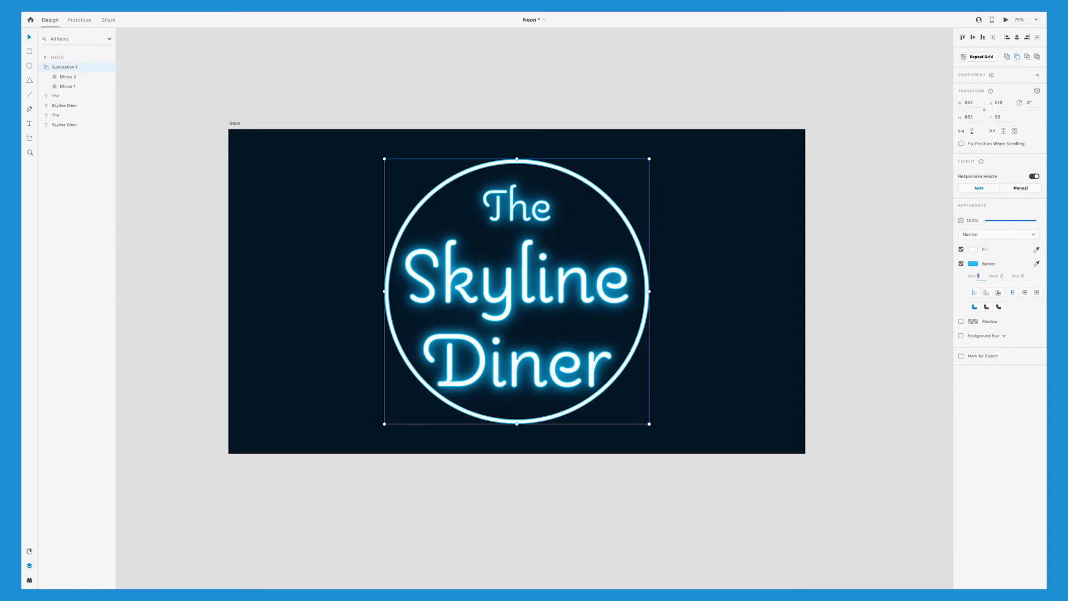
Step: Add a blue shadow with Y 0 and blur 30 to the ring, and enlarge it to about 932 px around its centre
click(961, 321)
click(973, 322)
click(887, 363)
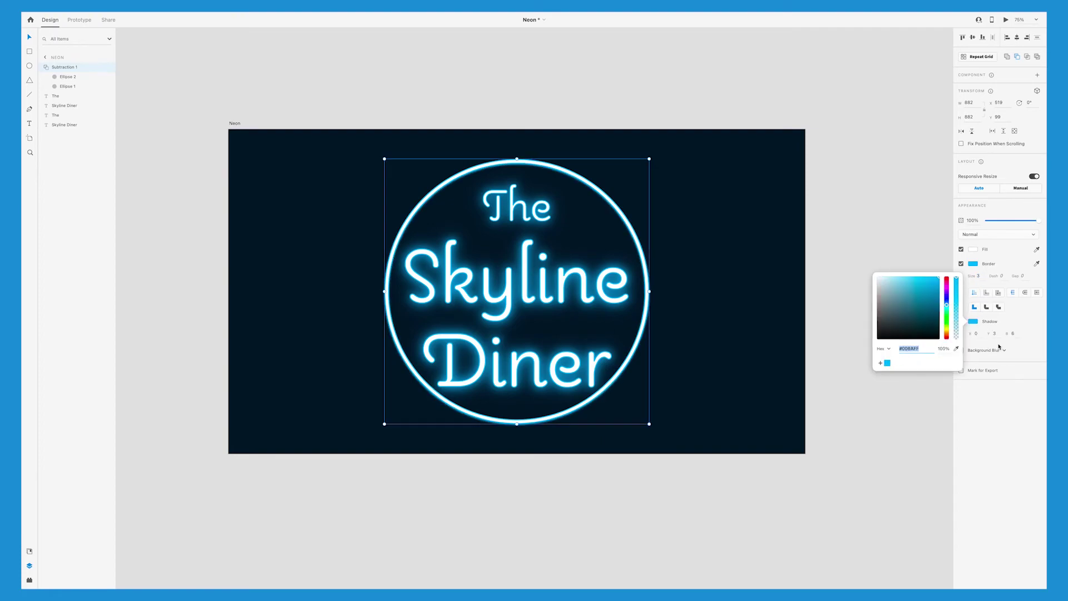
click(995, 333)
text(0)
click(1013, 333)
text(30)
key(Return)
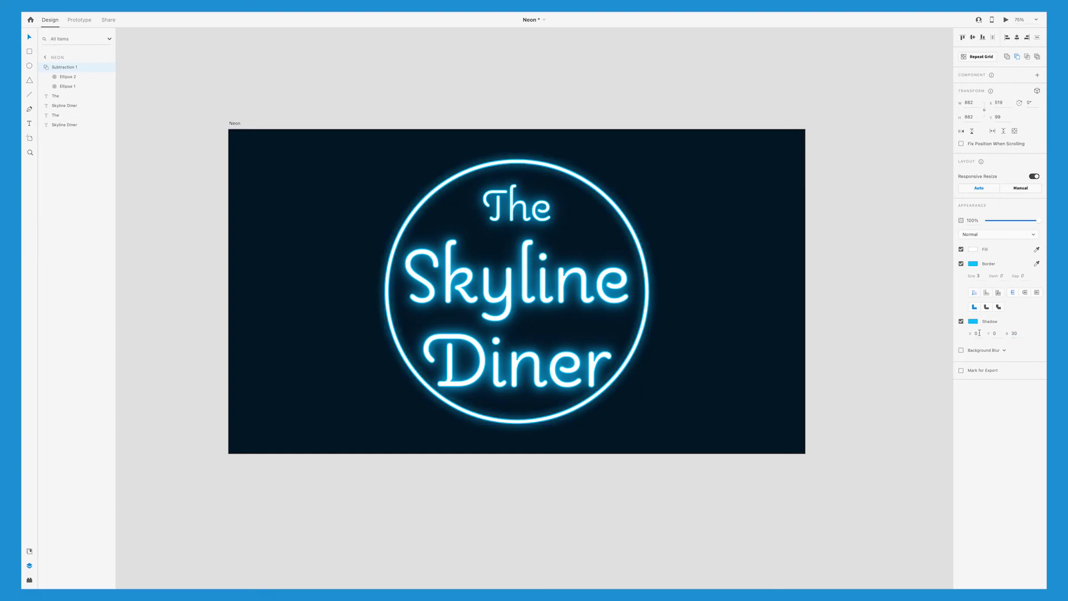
drag(648, 159, 657, 155)
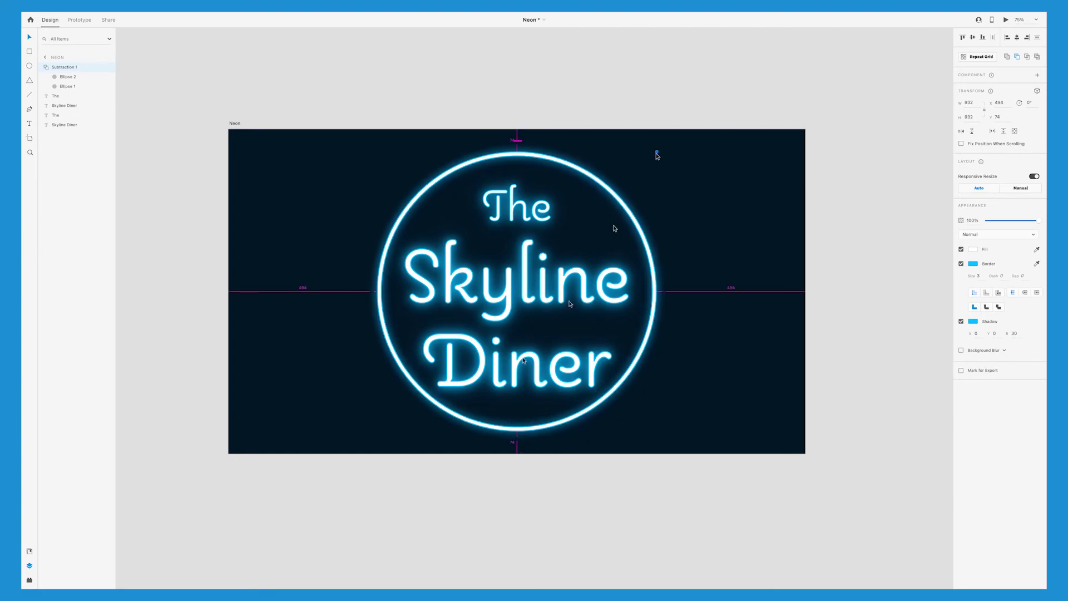
Step: Place the two "Skyline Diner" layers next to each other in the layer order and set their line spacing to 275
click(522, 361)
drag(72, 105, 72, 120)
shift+click(72, 124)
click(1002, 247)
text(275)
key(Return)
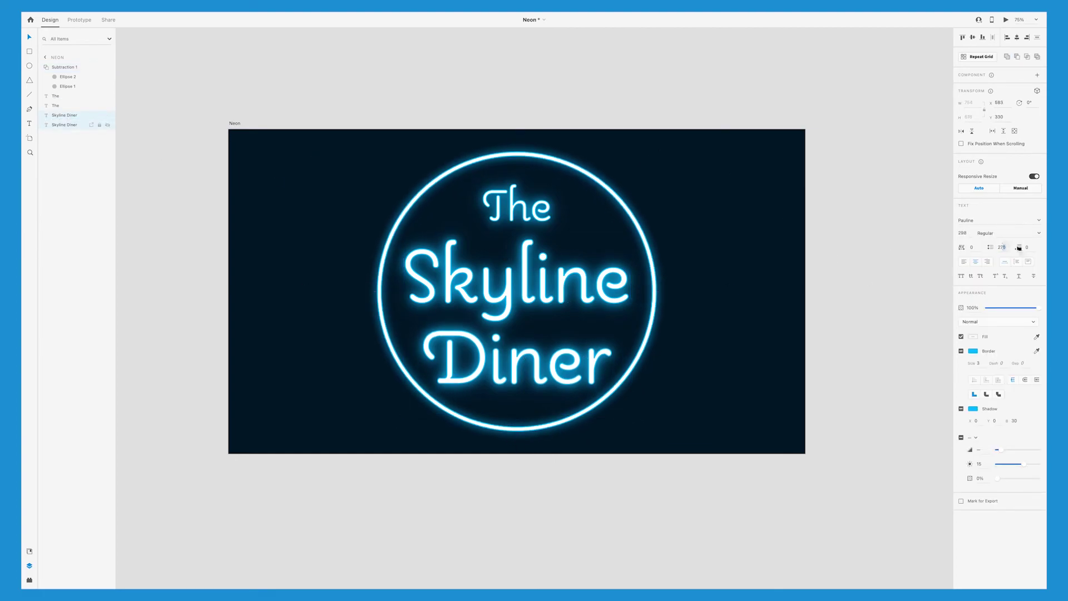
Step: Nudge both "Skyline Diner" text layers up by one large increment and deselect them
click(867, 323)
click(454, 340)
shift+click(73, 124)
key(shift+Up)
shift+click(537, 200)
click(654, 132)
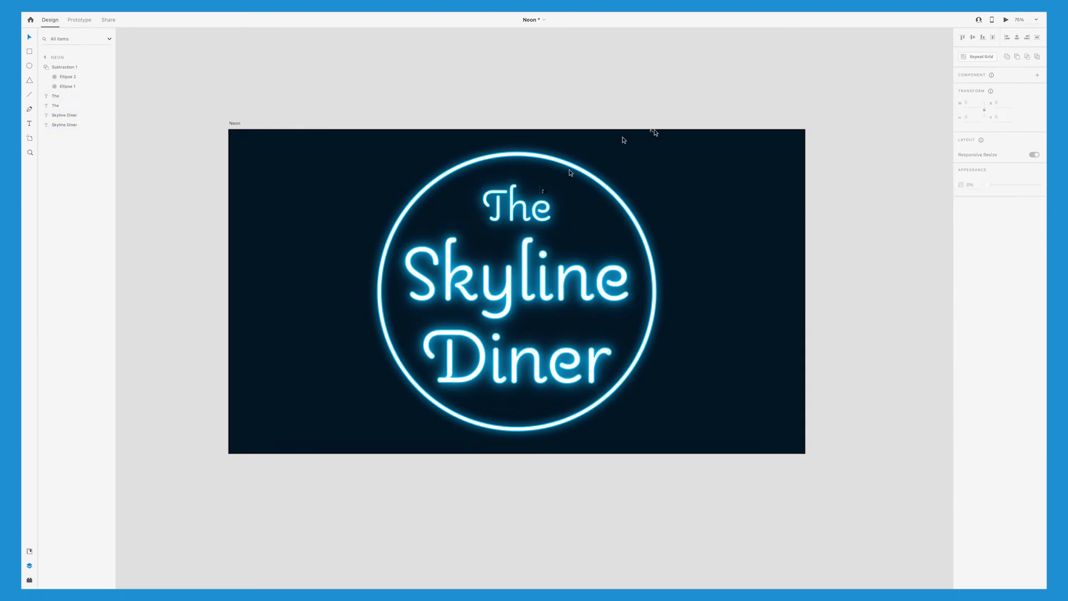
Step: Group all four text layers, centre the group horizontally and vertically on the artboard, and deselect it
click(73, 95)
shift+click(73, 125)
key(super+g)
click(1016, 37)
click(972, 37)
click(862, 105)
Step: Duplicate the neon ring in place
scroll(853, 367, up, 1)
click(583, 197)
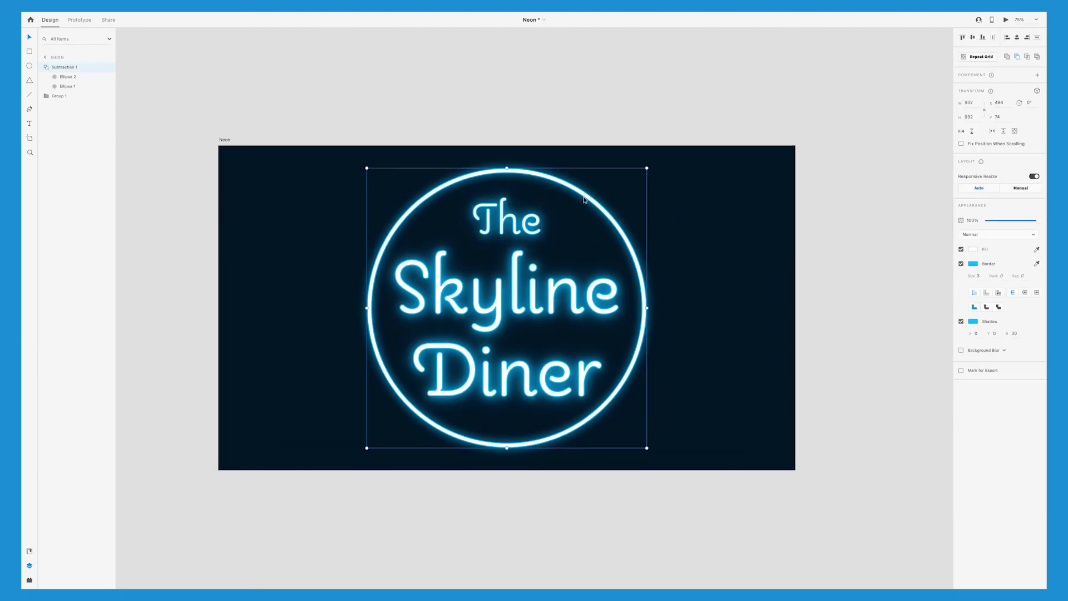
click(47, 68)
key(ctrl+d)
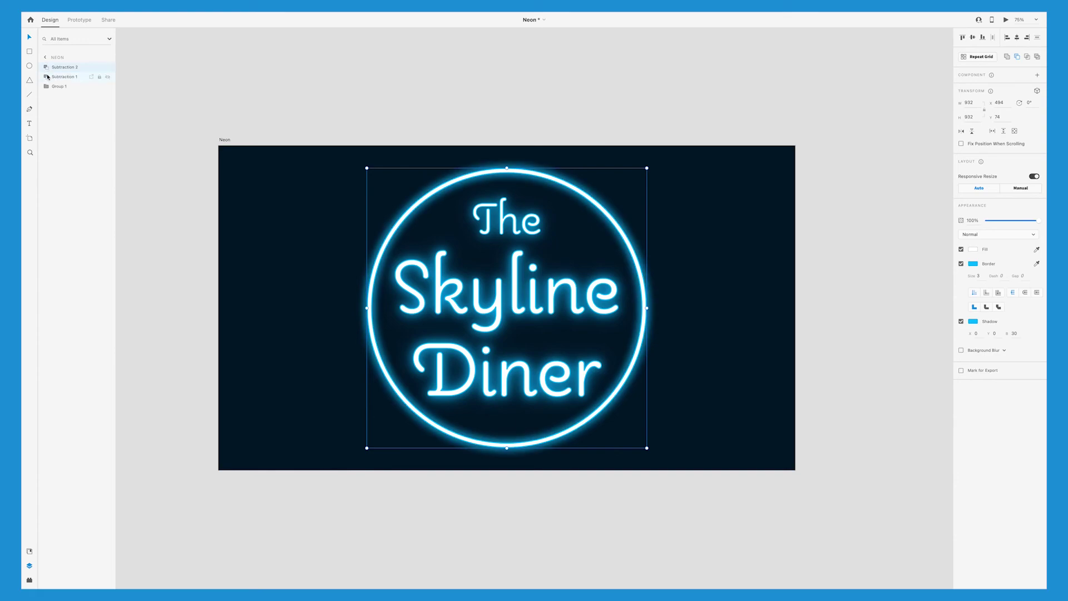
Step: Apply an Object Blur to the lower ring copy and turn off its shadow
click(47, 76)
click(47, 76)
click(80, 78)
click(1005, 351)
click(985, 359)
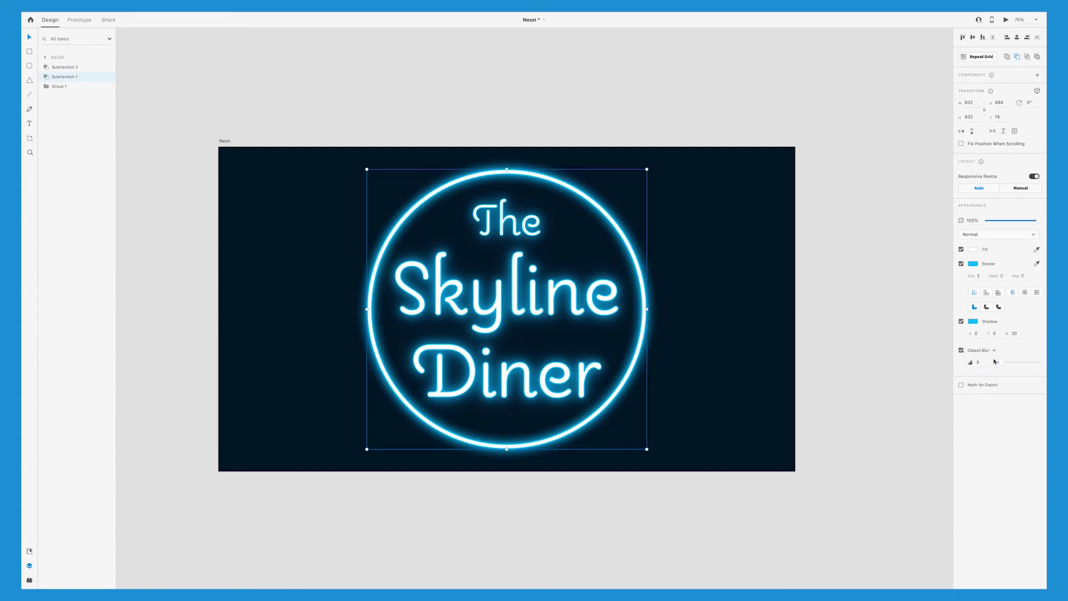
click(961, 321)
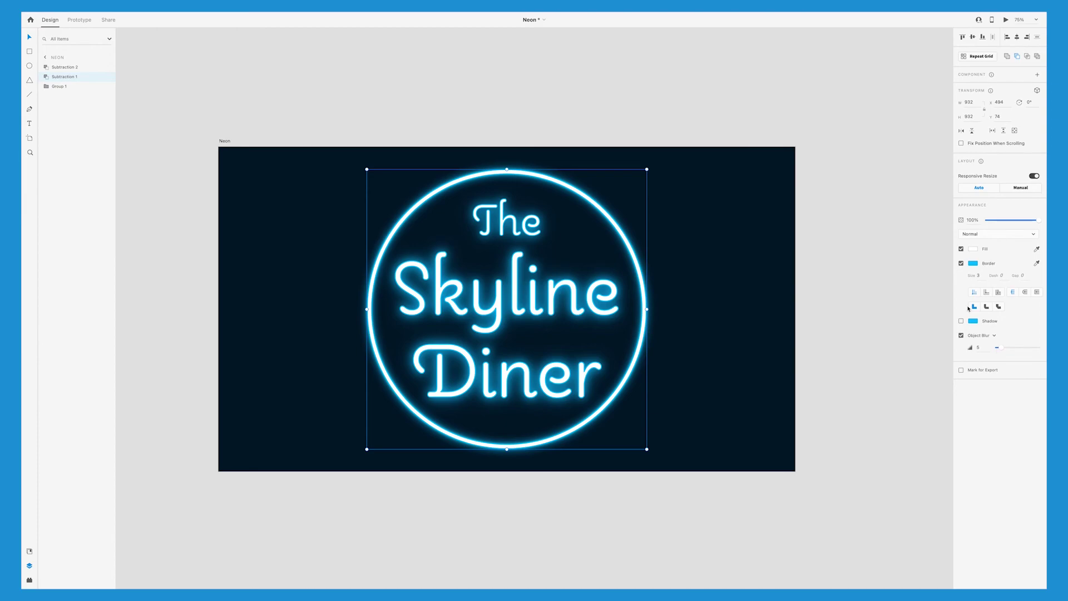
Step: Fill the lower ring copy with the saved blue swatch and raise its object blur amount to 50
click(973, 250)
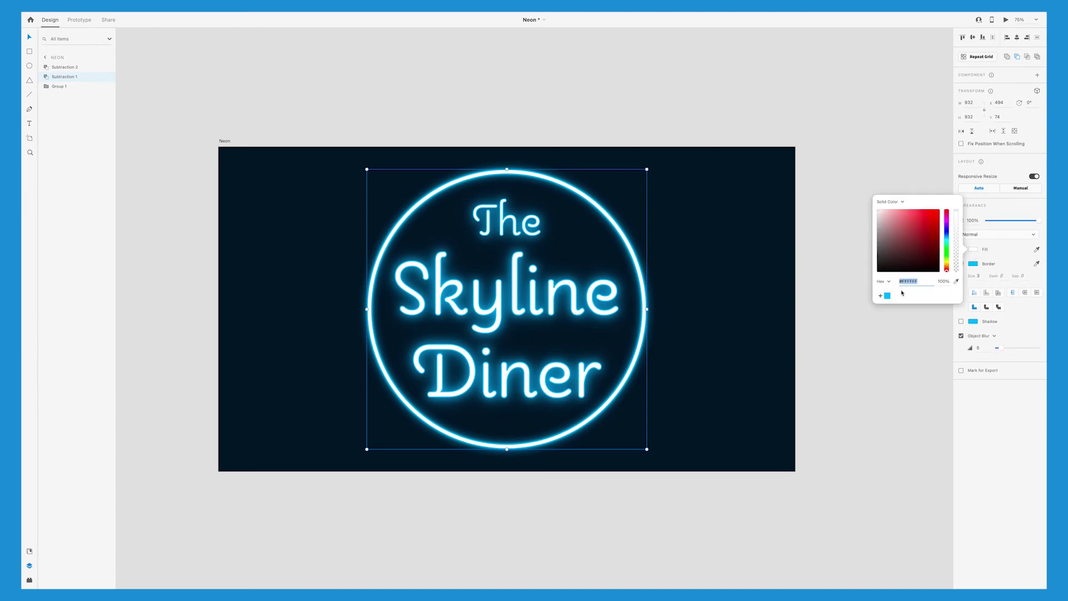
click(887, 295)
drag(1013, 349, 1036, 348)
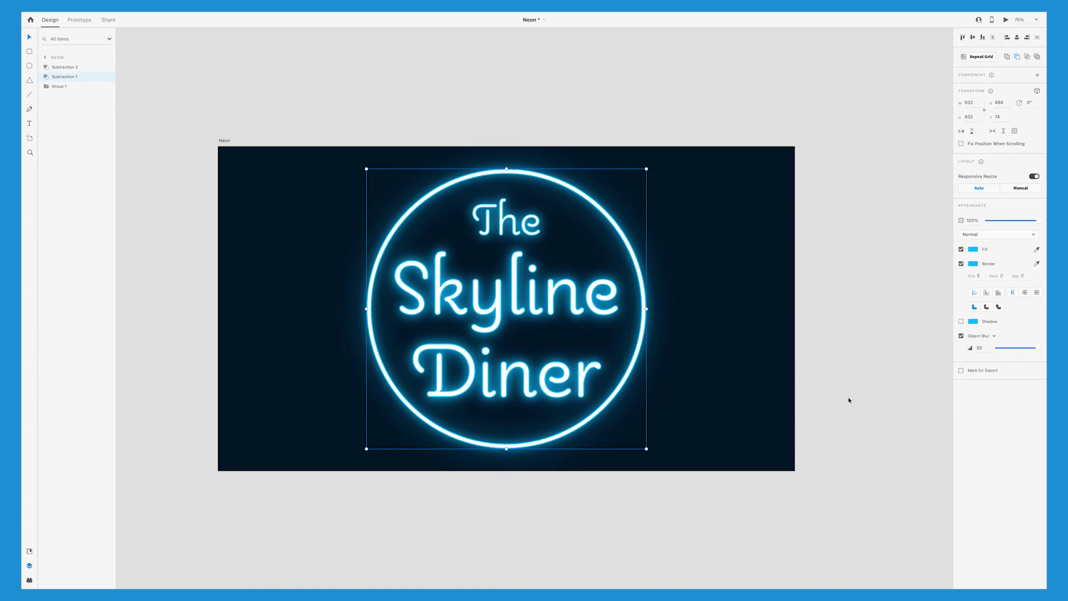